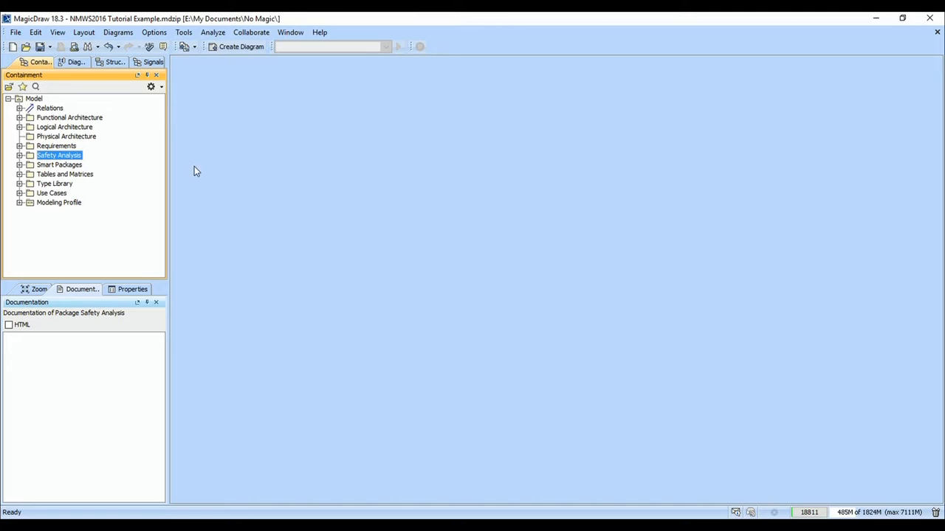
Apply the functional hazard stereotype to the Functional Hazard 1 and Functional Hazard 2 use cases in the Safety Analysis package.
left_click(20, 156)
left_click(74, 165)
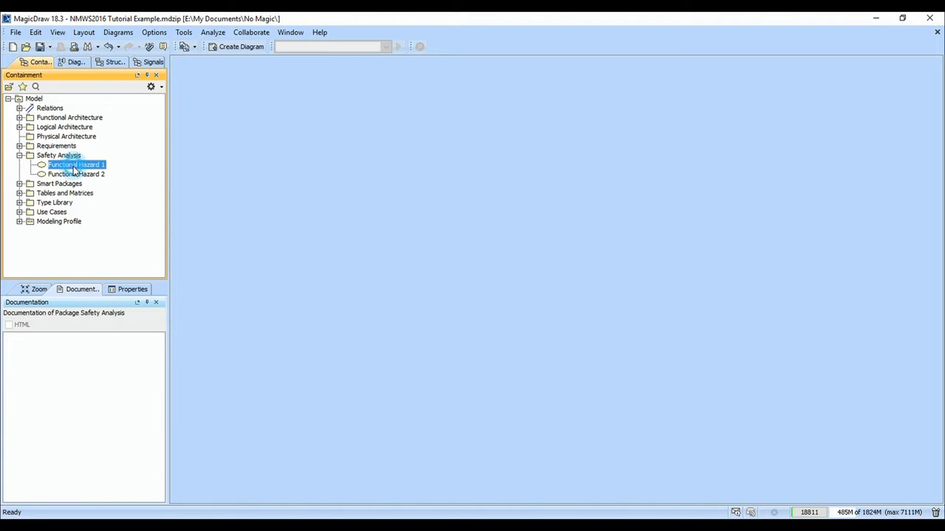
left_click(74, 175, "ctrl")
right_click(73, 176)
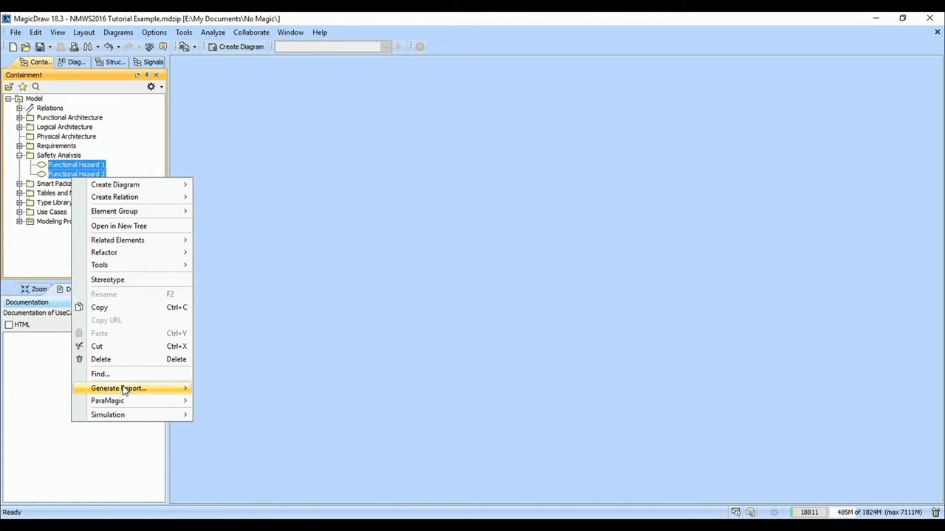
left_click(138, 283)
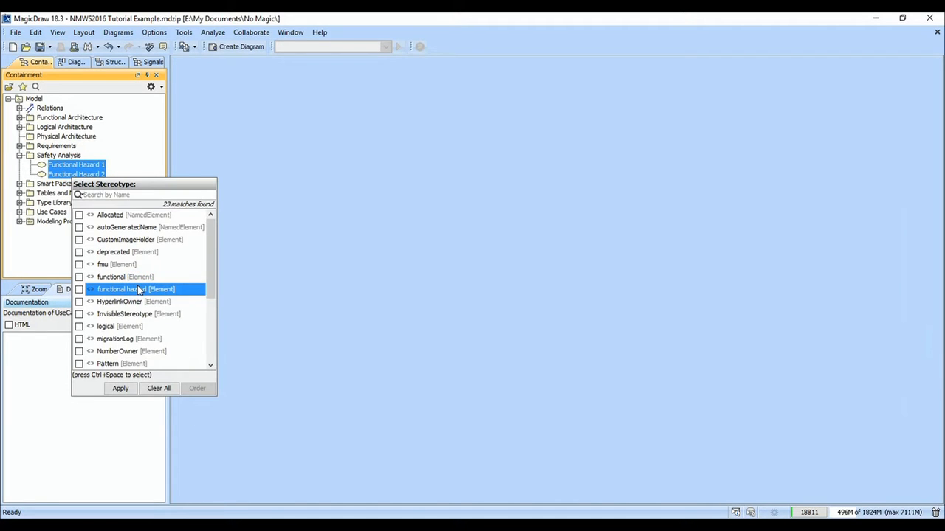
type("func")
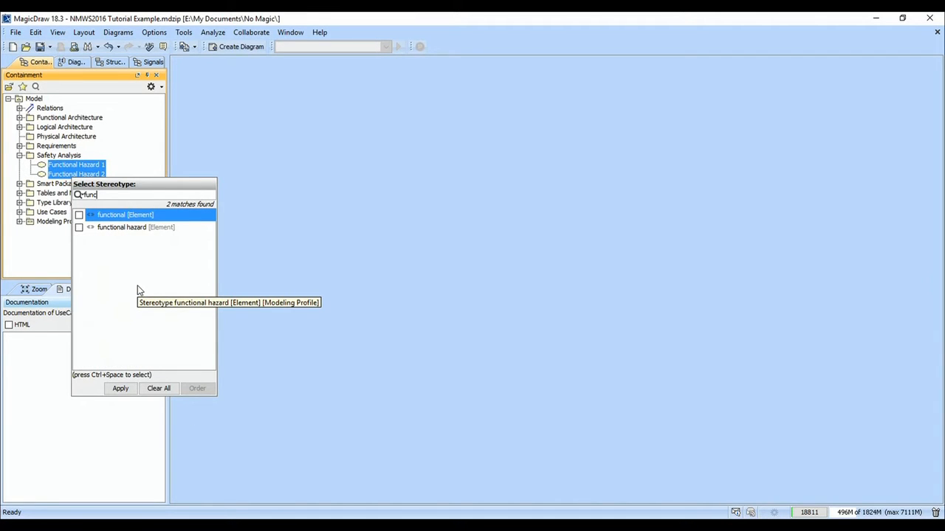
left_click(79, 227)
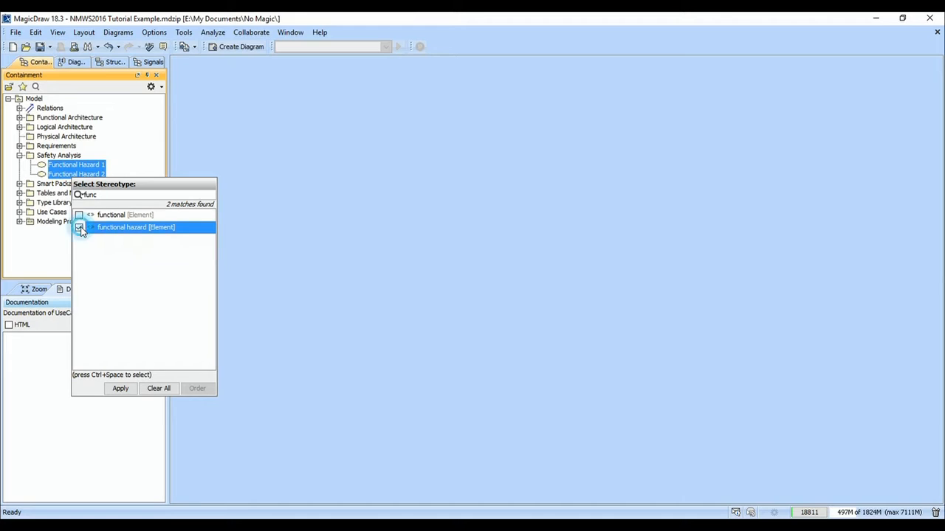
left_click(210, 142)
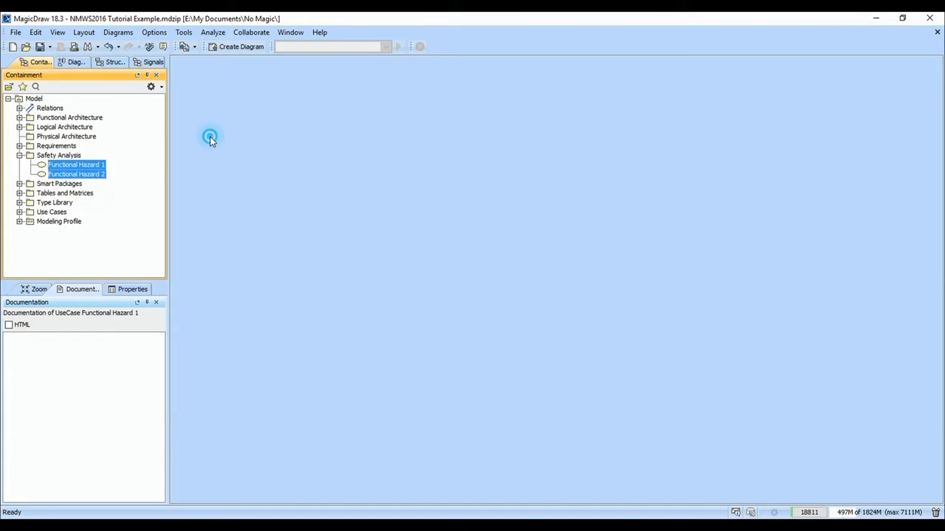
left_click(58, 166)
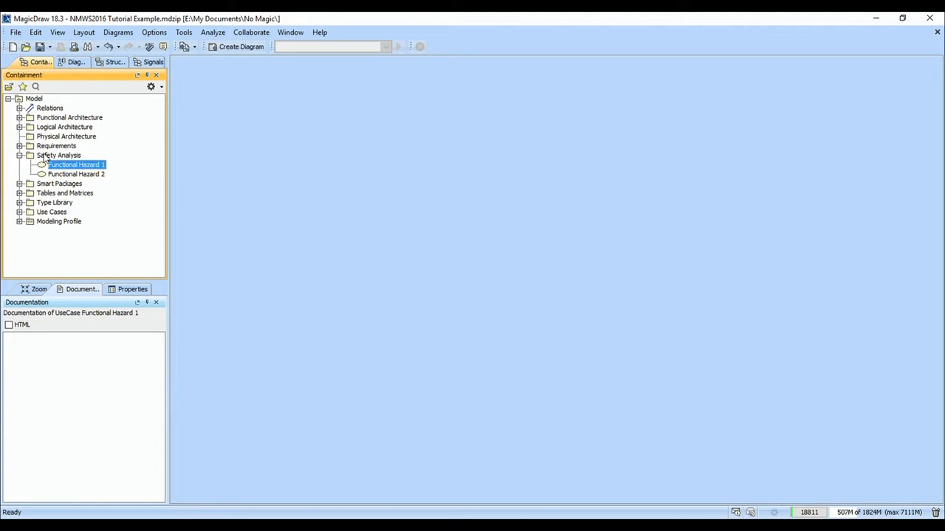
Create a smart package named Functional Hazard inside the Smart Packages package and open its specification.
left_click(19, 184)
left_click(57, 184)
right_click(58, 185)
mouse_move(94, 194)
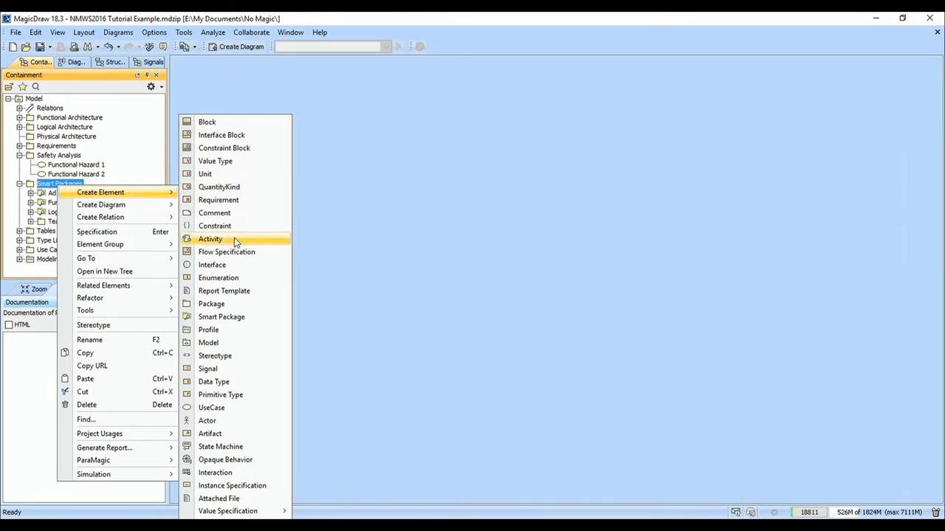
left_click(223, 317)
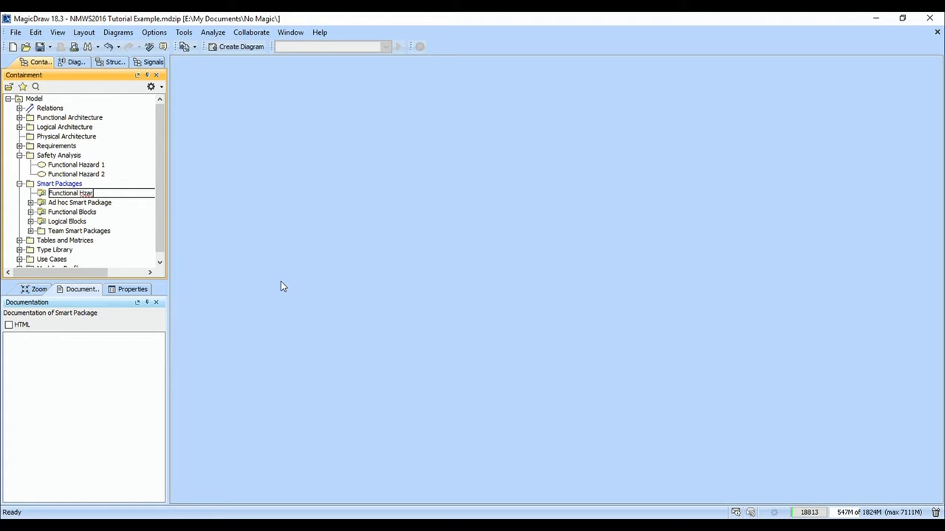
type("Functional Hazard")
key("Return")
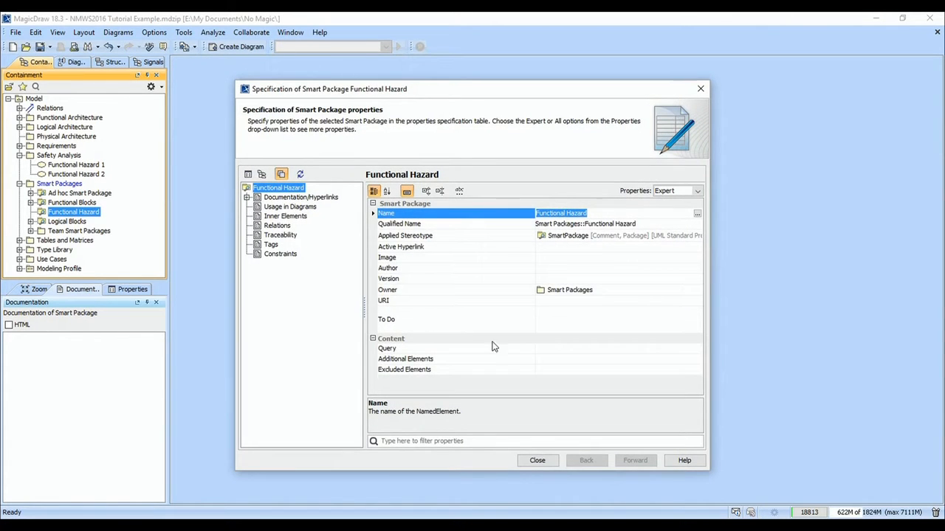
Give the Functional Hazard smart package a Find query limited to the UseCase element type.
left_click(548, 348)
left_click(697, 349)
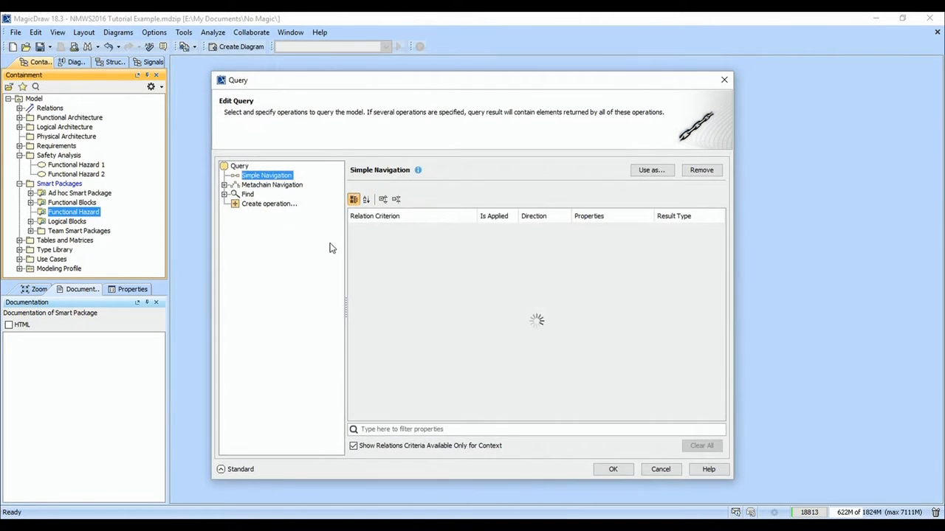
left_click(248, 194)
left_click(699, 244)
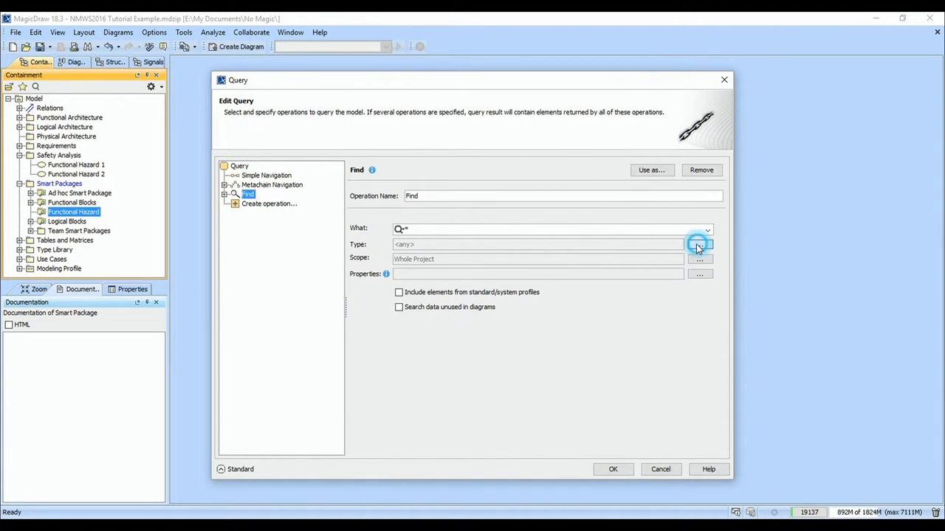
left_click(435, 257)
type("use")
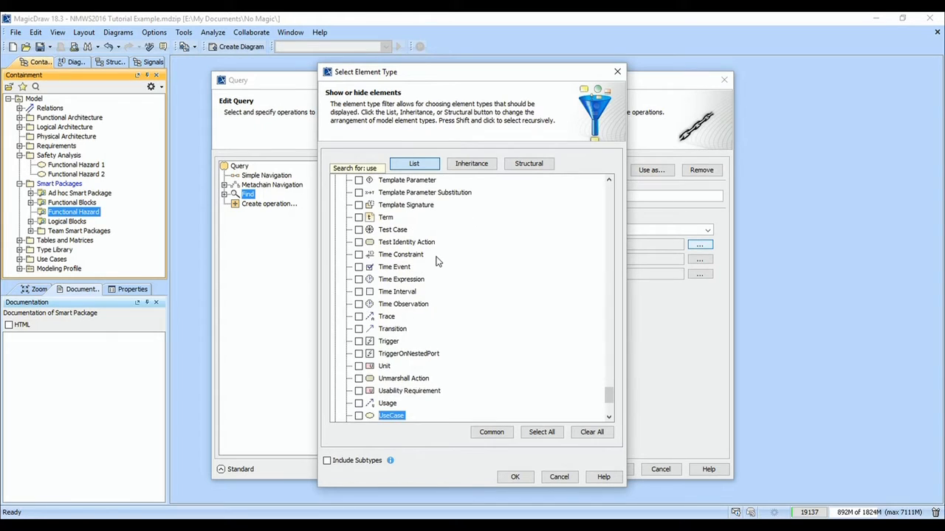
left_click(358, 416)
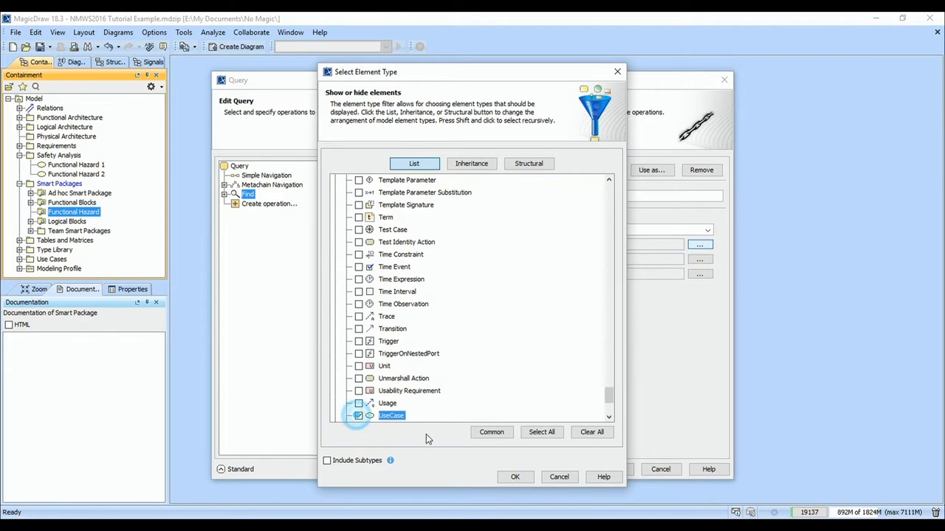
left_click(515, 477)
Restrict the query to elements whose applied stereotype is functional hazard, and confirm the smart package specification.
left_click(699, 273)
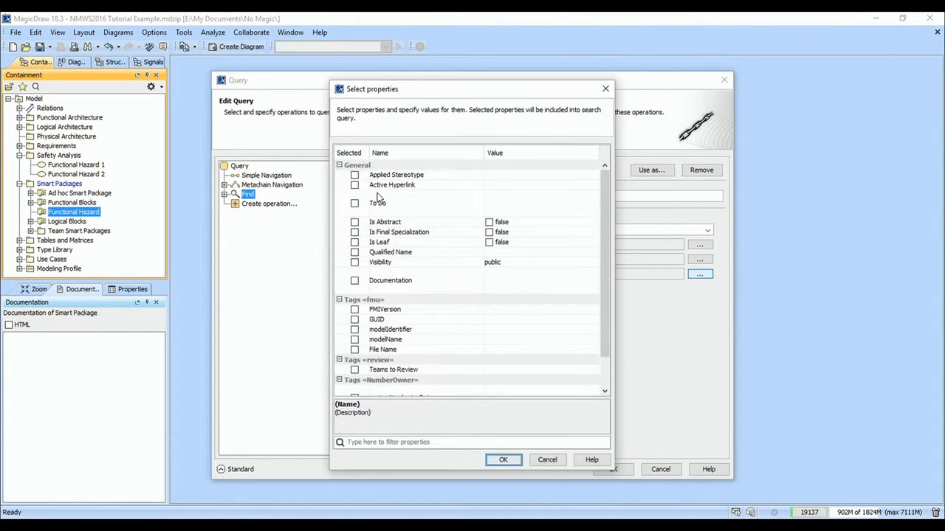
left_click(354, 175)
left_click(496, 179)
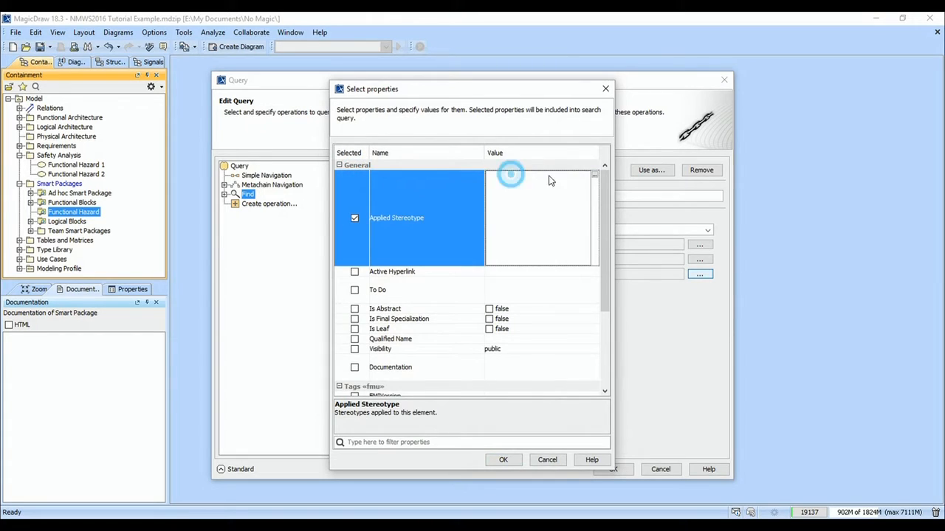
left_click(598, 177)
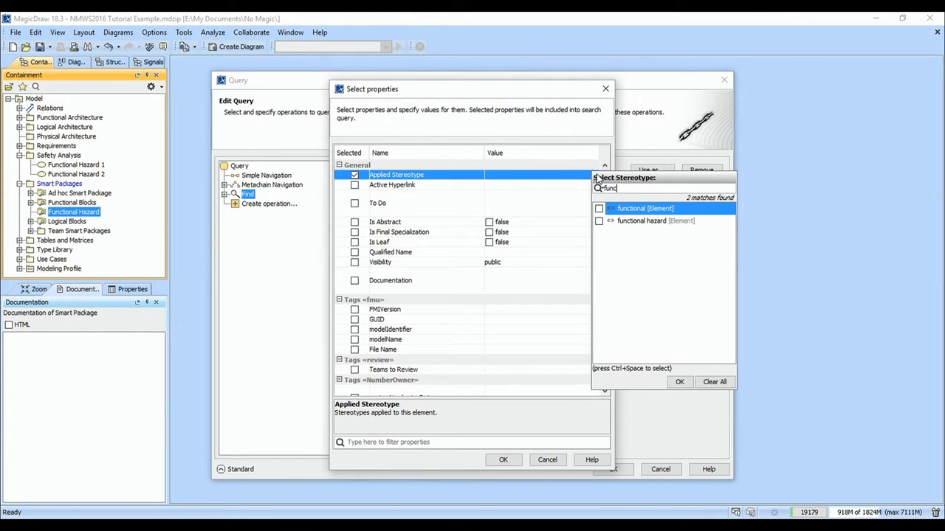
left_click(599, 221)
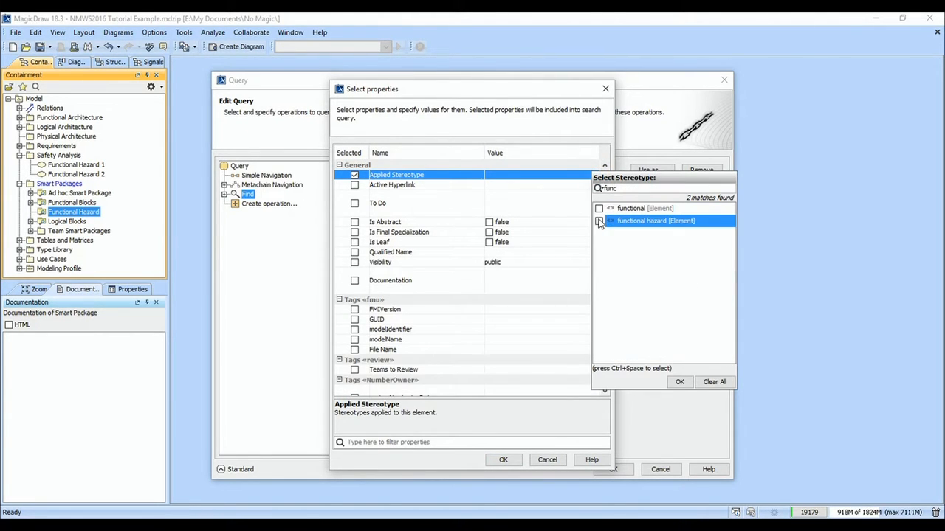
left_click(677, 380)
left_click(506, 459)
left_click(606, 470)
left_click(539, 460)
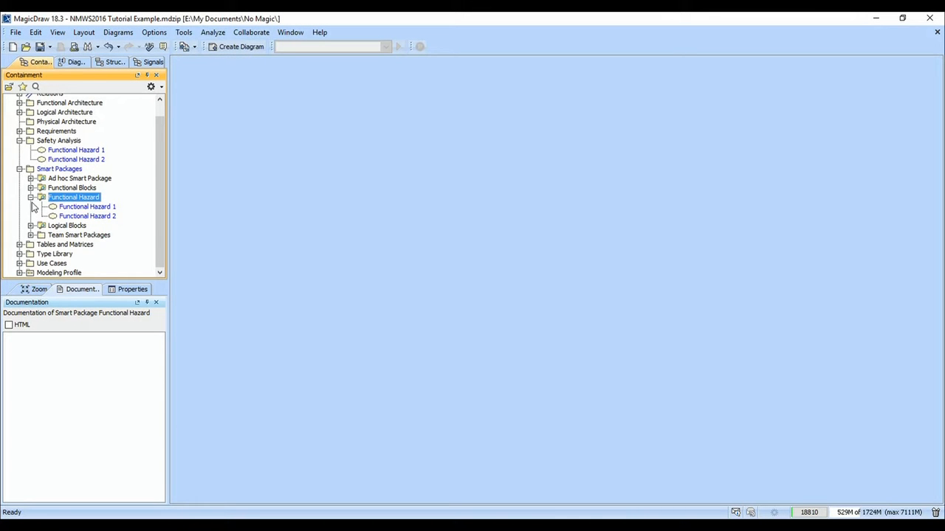
Create a dependency matrix named Functional Hazard Trace Matrix in the Tables and Matrices package.
left_click(19, 244)
left_click(60, 245)
scroll(57, 244, "down", 2)
right_click(67, 193)
mouse_move(87, 197)
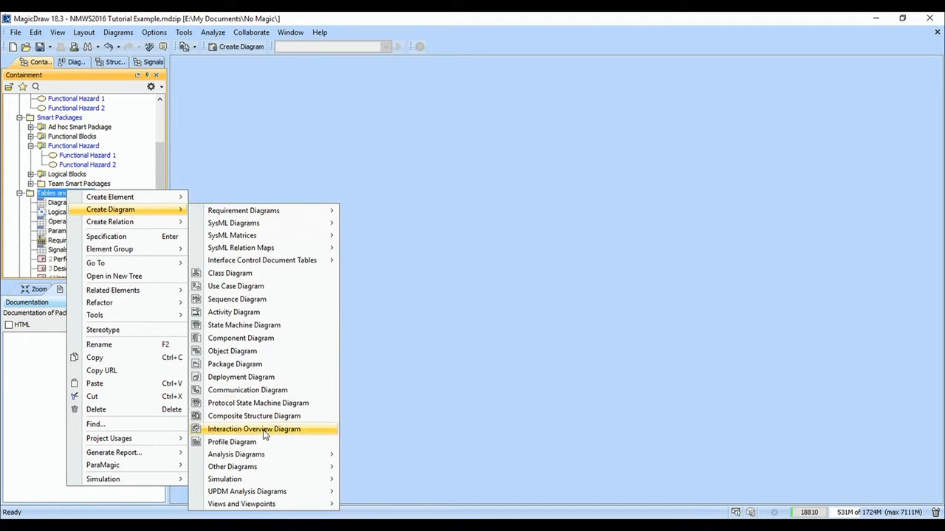
mouse_move(267, 456)
left_click(373, 456)
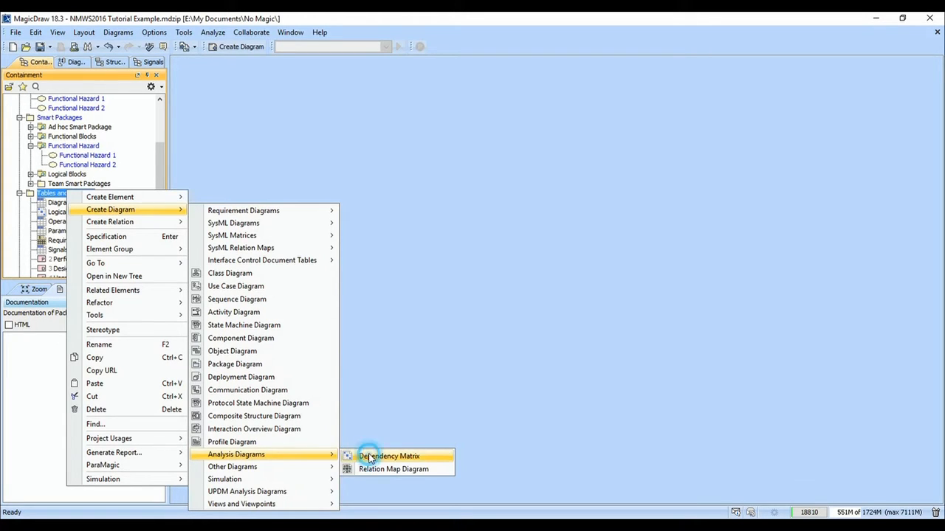
type("Functional L")
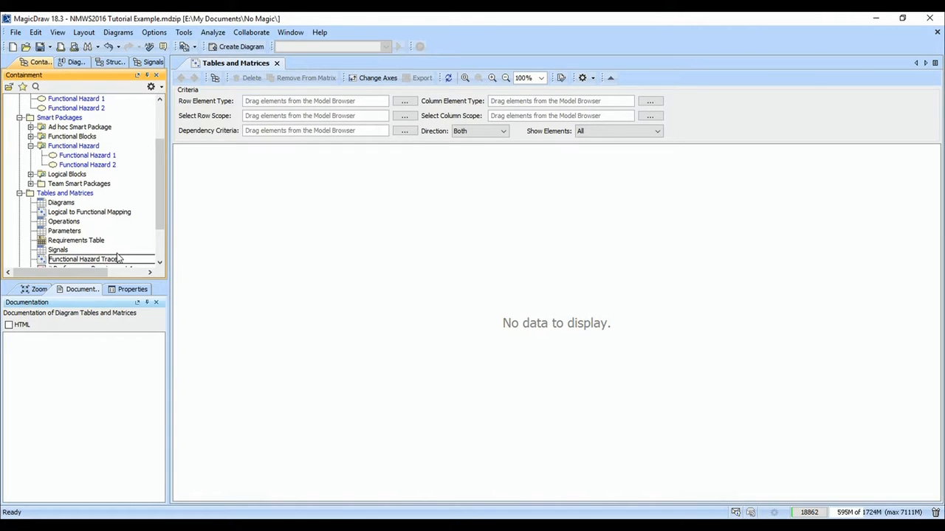
key("Return")
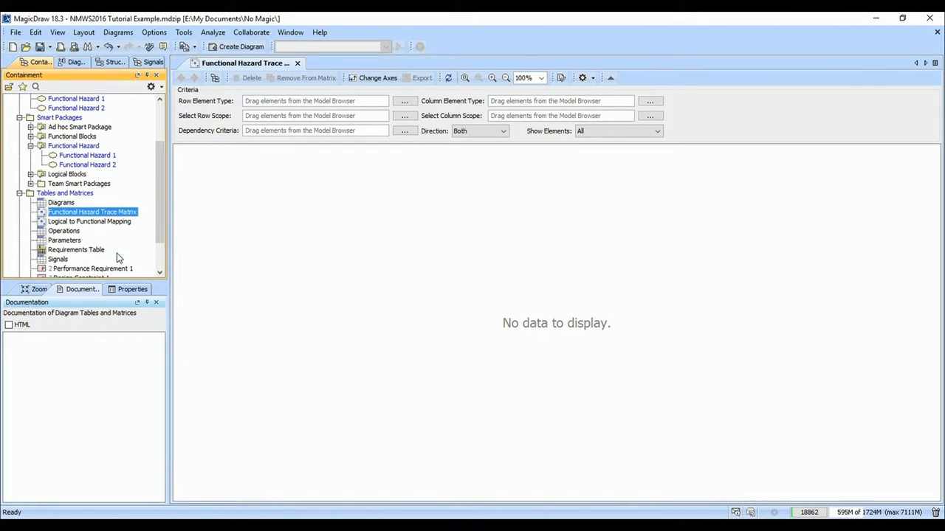
Set the matrix's row element type to Operation, using one from Functional Block 2, and its row scope to the Functional Blocks smart package.
scroll(83, 141, "up", 3)
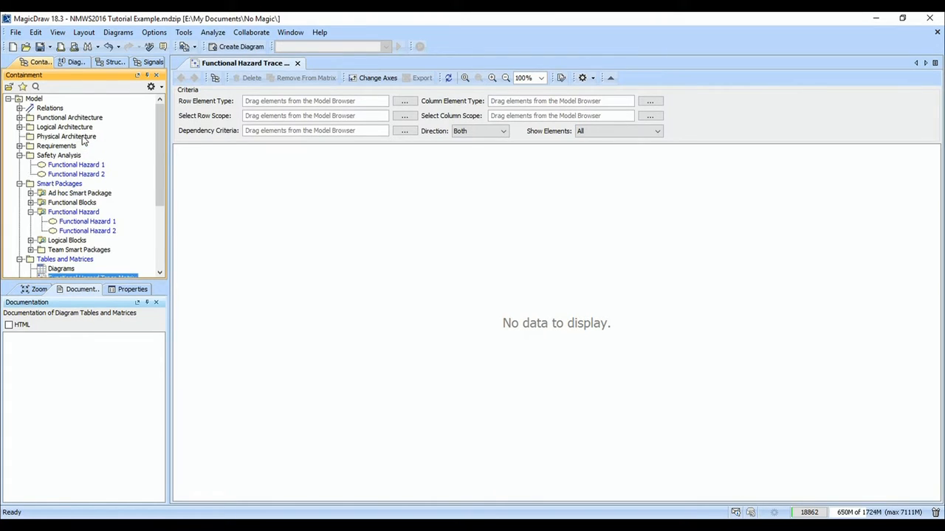
left_click(19, 117)
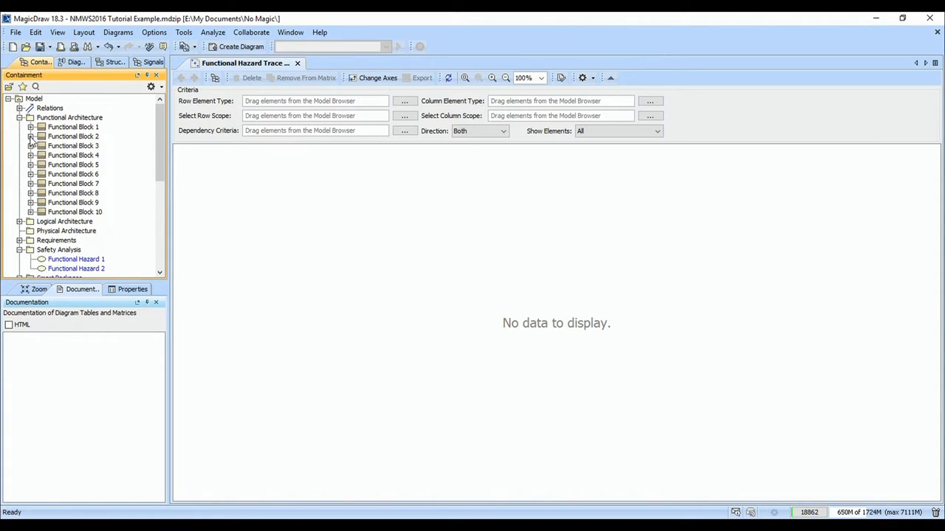
left_click(30, 136)
left_click_drag(68, 155, 270, 104)
scroll(130, 158, "down", 3)
left_click_drag(67, 165, 268, 118)
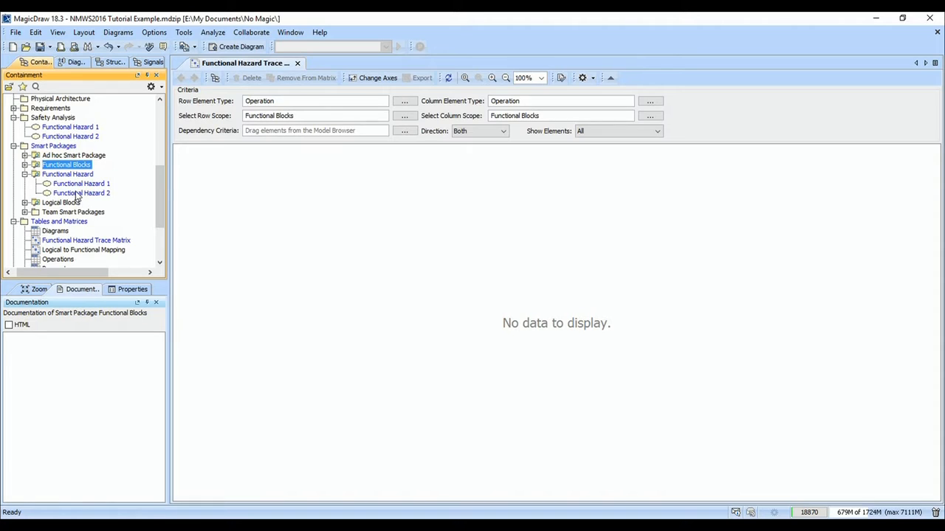
Set the matrix's column element type to UseCase and its column scope to the Functional Hazard smart package.
scroll(77, 197, "down", 2)
left_click_drag(87, 128, 508, 107)
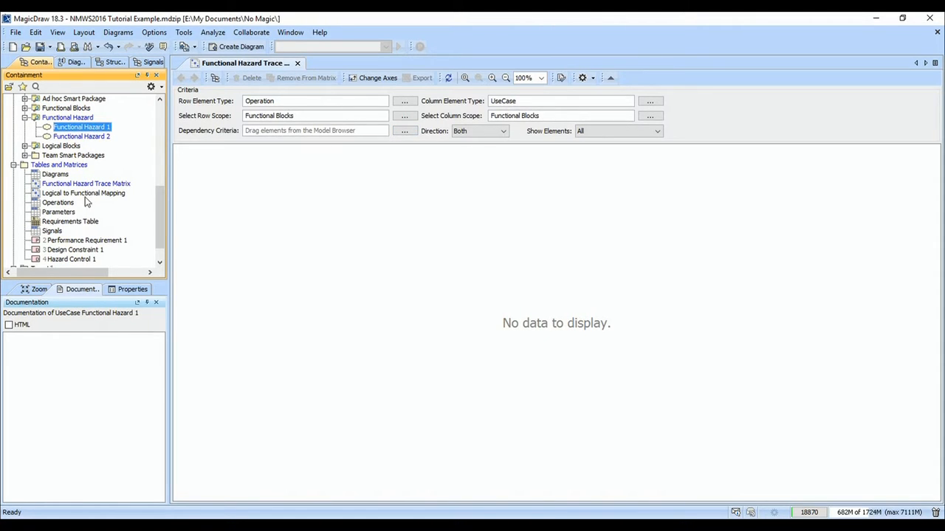
left_click_drag(67, 118, 499, 120)
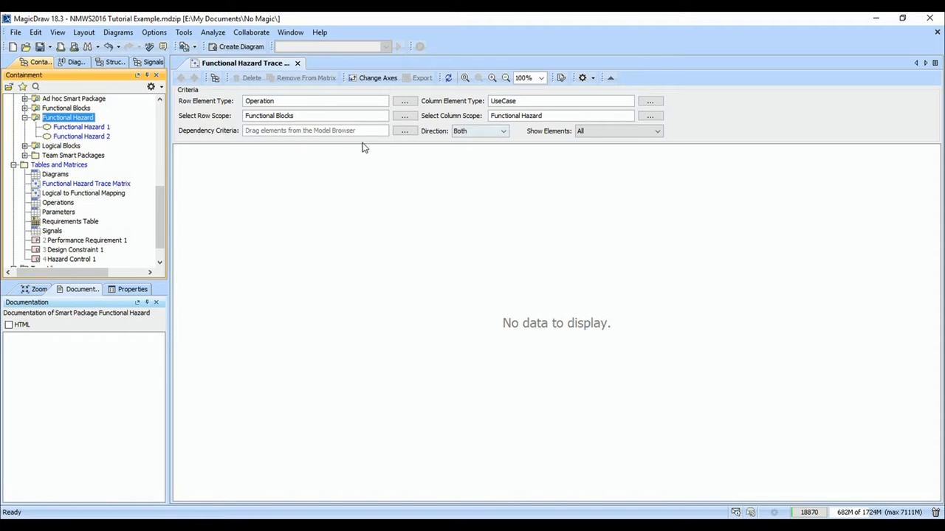
Set the matrix's dependency criteria to the SysML Trace abstraction relation.
left_click(403, 131)
left_click(394, 429)
type("trac")
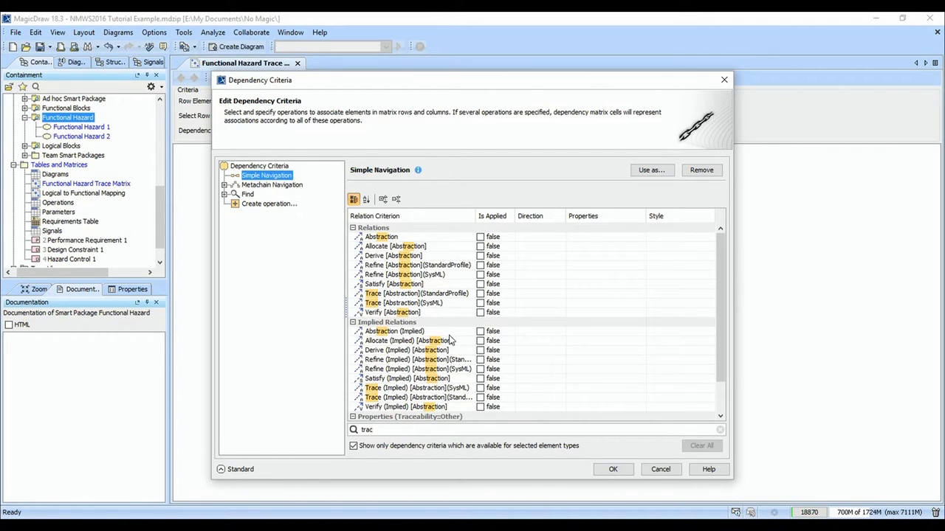
left_click(480, 303)
left_click(610, 469)
Set the dependency direction to Row to column and refresh the matrix content.
left_click(487, 131)
left_click(484, 152)
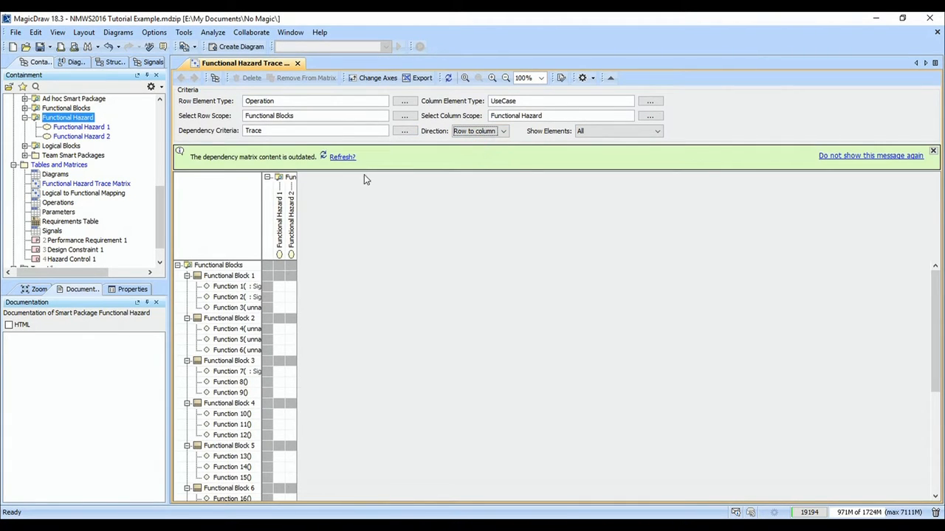
left_click(342, 156)
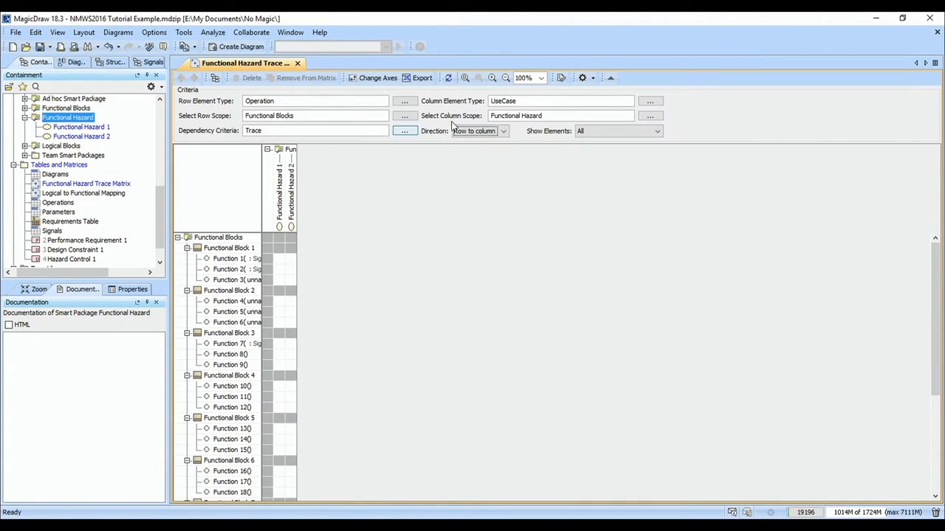
Create trace relations from Function 1 and Function 2 to Functional Hazard 1, and from Function 5 to Functional Hazard 2.
left_click(491, 78)
left_click(491, 78)
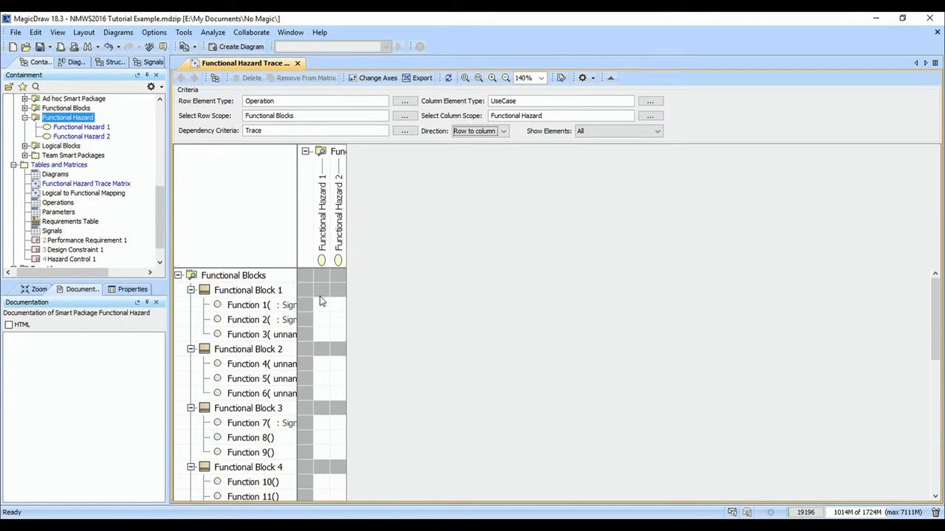
double_click(322, 304)
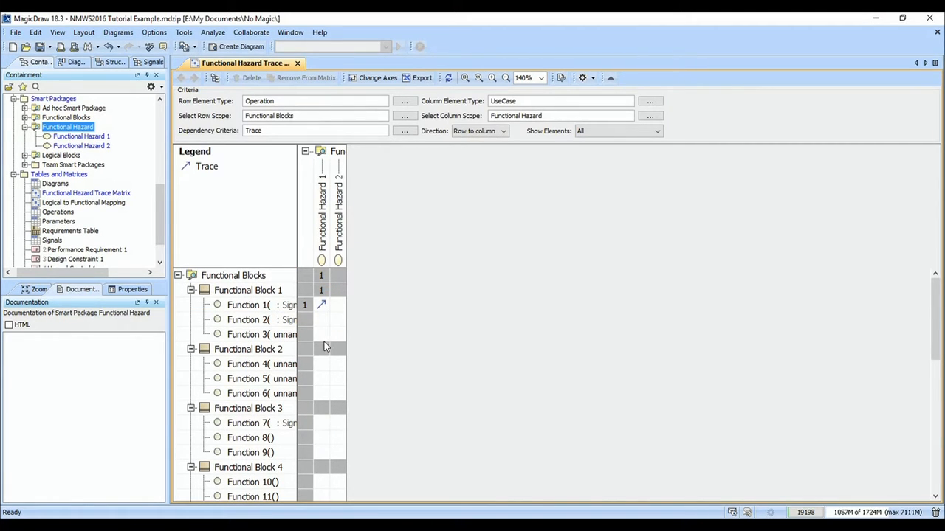
double_click(322, 318)
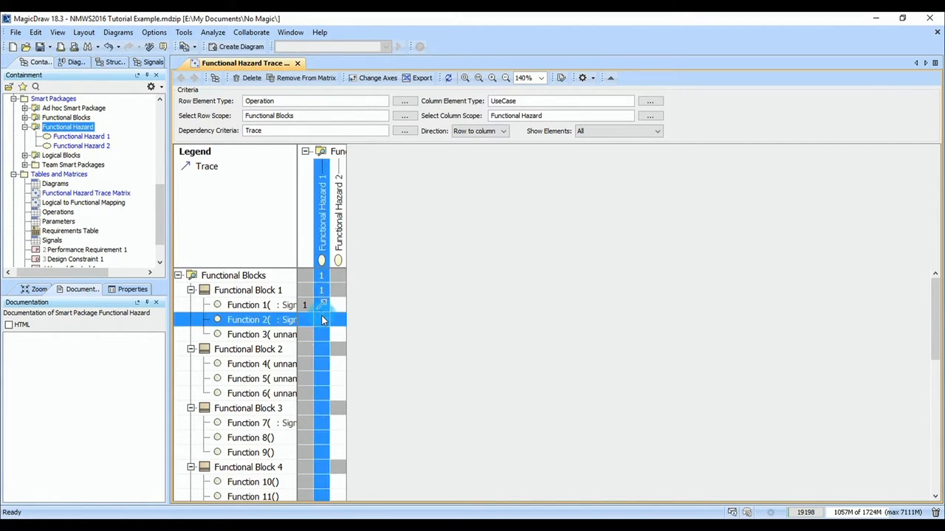
double_click(337, 379)
scroll(369, 383, "down", 2)
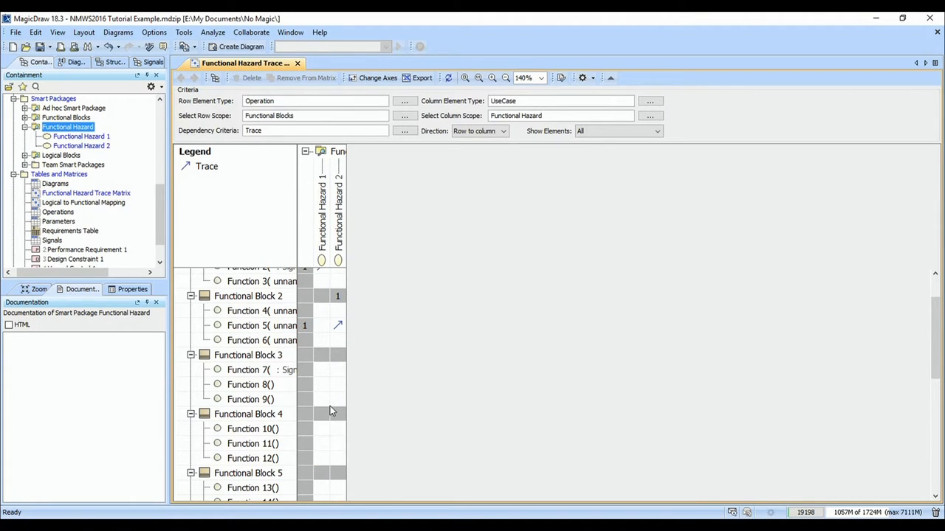
Create a trace relation from Function 9 to Functional Hazard 2 and fit the whole matrix in view.
double_click(336, 402)
scroll(434, 340, "up", 2)
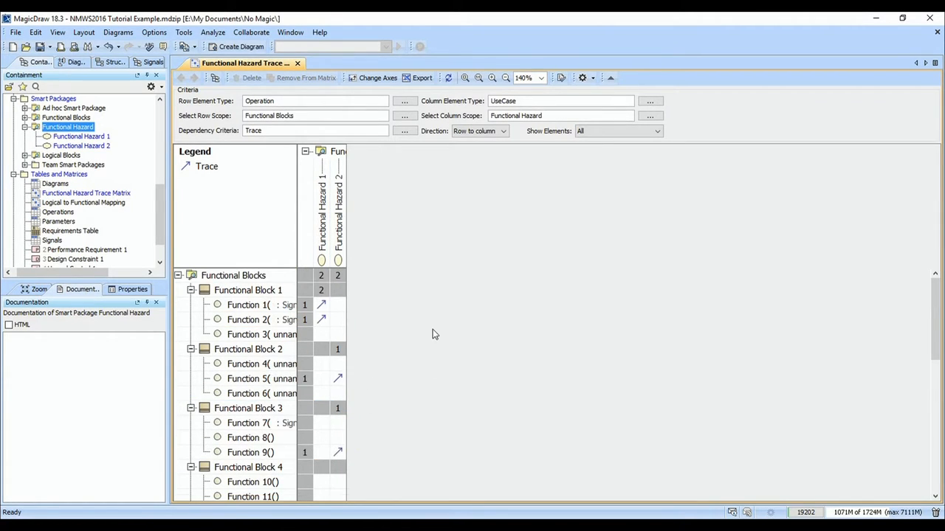
left_click(466, 78)
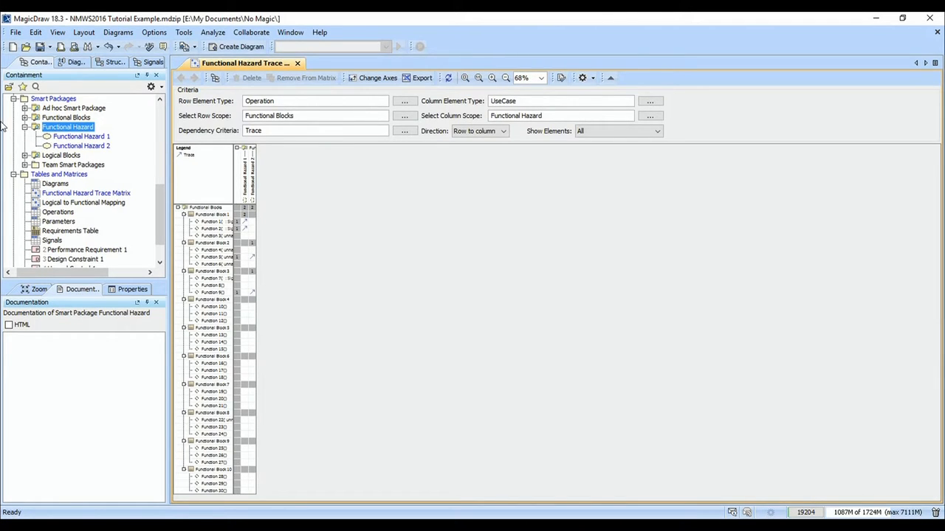
Collapse the Functional Hazard smart package and Functional Block 2 in the model tree, and open the Operations table.
left_click(25, 127)
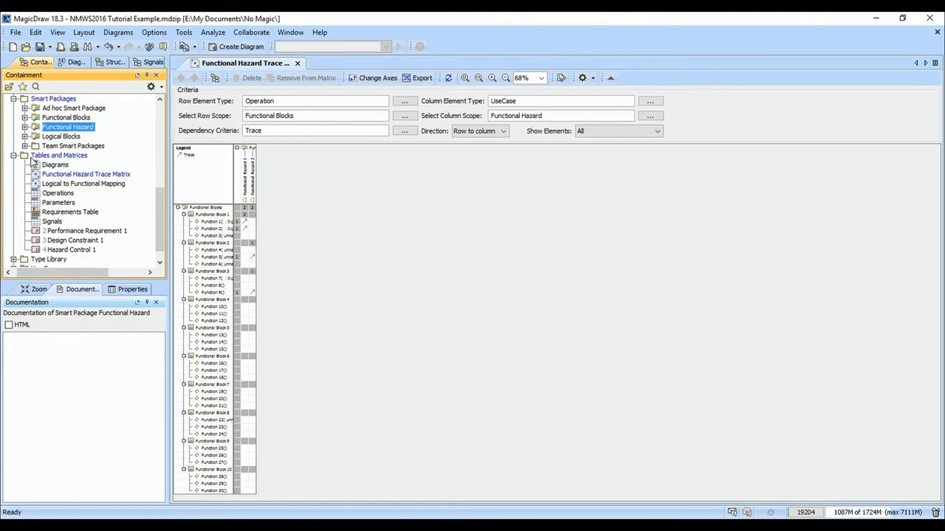
scroll(33, 160, "up", 7)
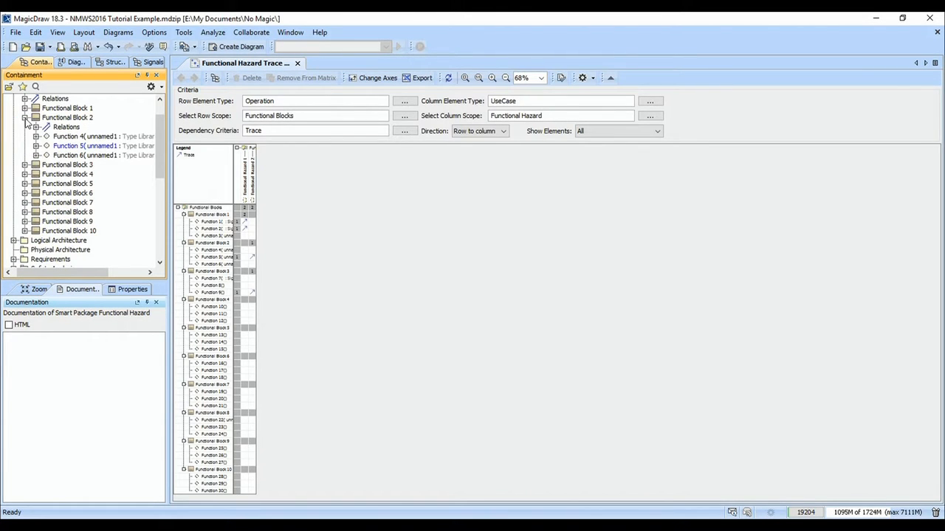
left_click(25, 118)
scroll(63, 242, "down", 3)
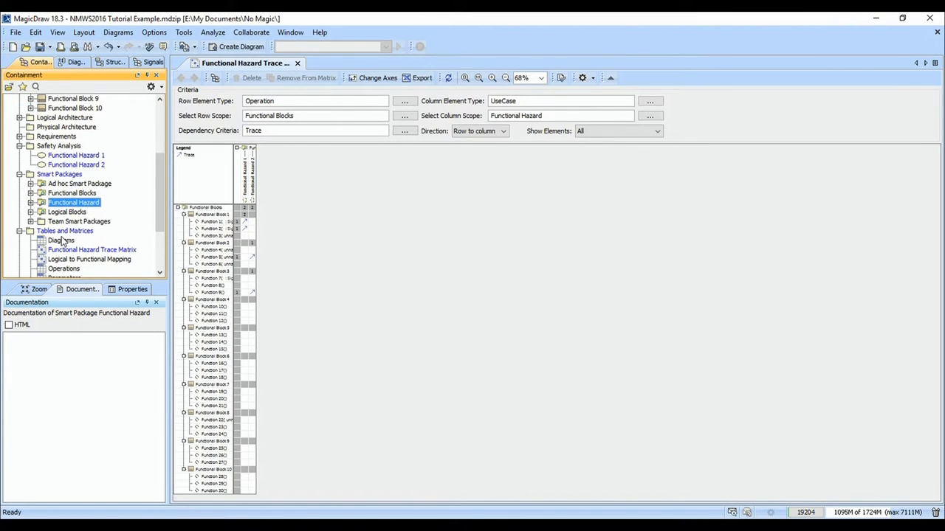
scroll(68, 232, "down", 2)
double_click(65, 213)
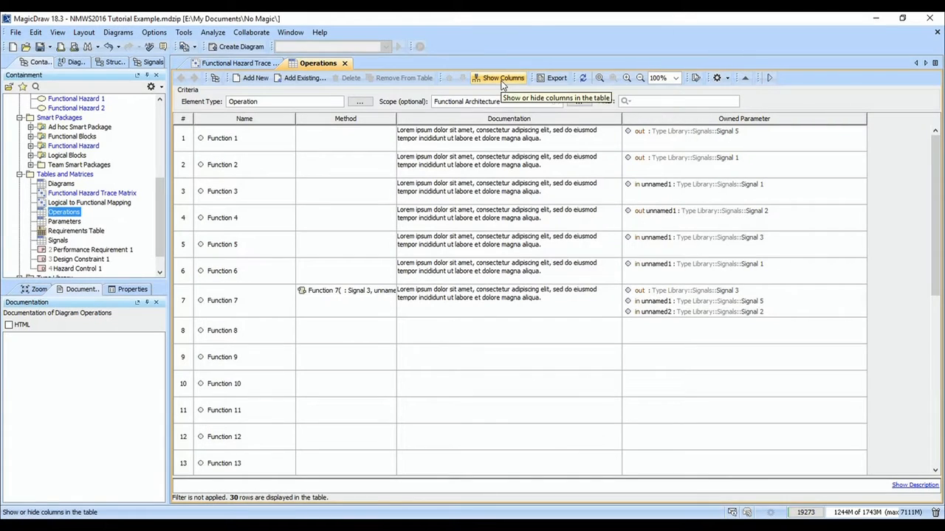
Add a custom column named "Related Functional Hazards" to the Operations table, based on a Metachain Navigation expression.
left_click(502, 81)
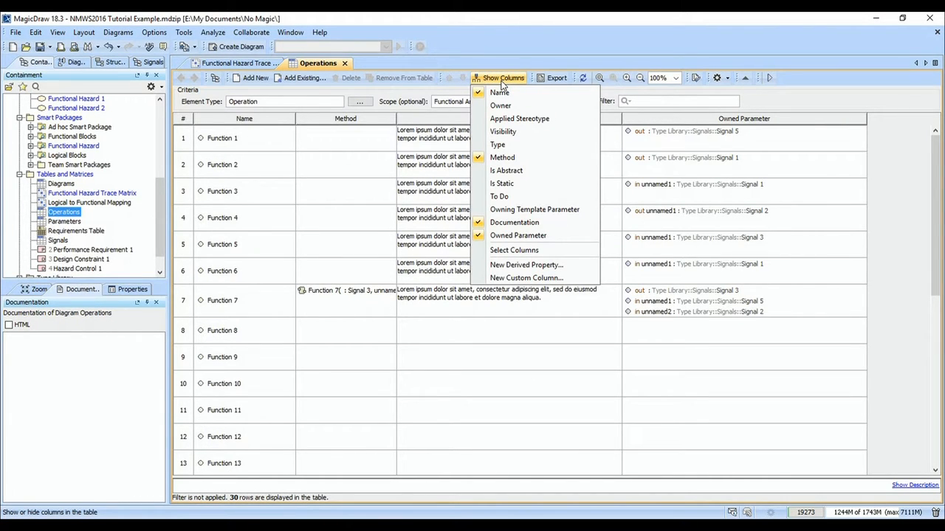
left_click(525, 278)
type("Related Functional Hazards")
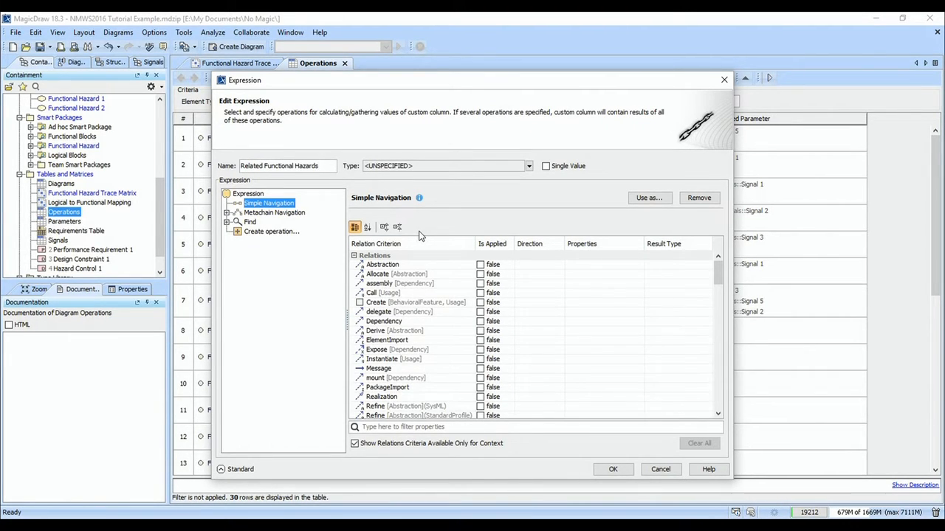
left_click(303, 214)
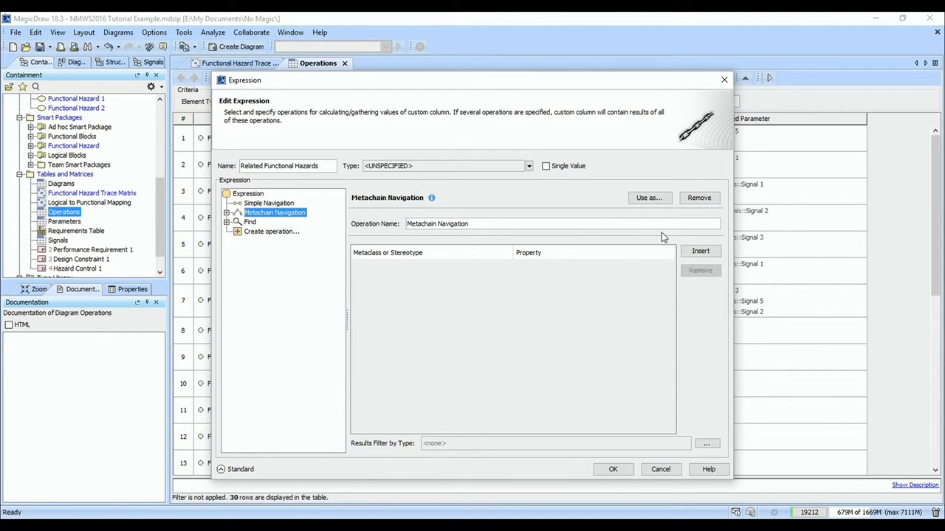
Start the Related Functional Hazards chain with Operation and its property _directedRelationshipOfSource.
left_click(701, 252)
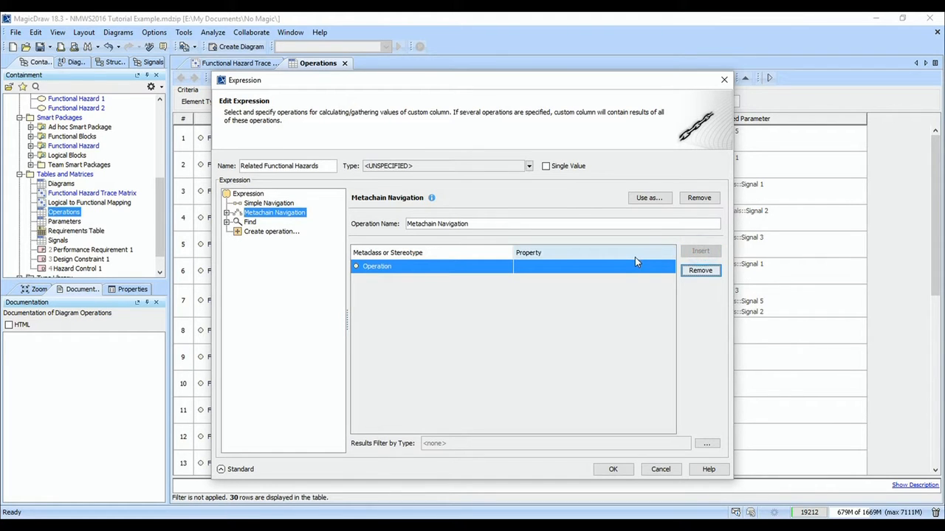
left_click(614, 268)
left_click(614, 268)
type("sourc")
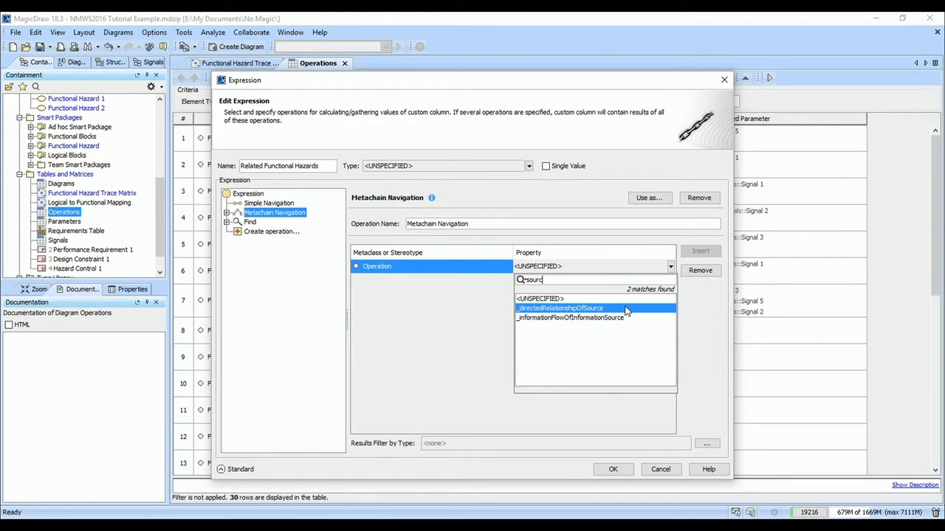
left_click(624, 308)
Insert a second chain level for Related Functional Hazards and set its stereotype to Trace [Abstraction] from the UML Standard Profile.
left_click(697, 253)
left_click(453, 281)
left_click(509, 281)
type("trac")
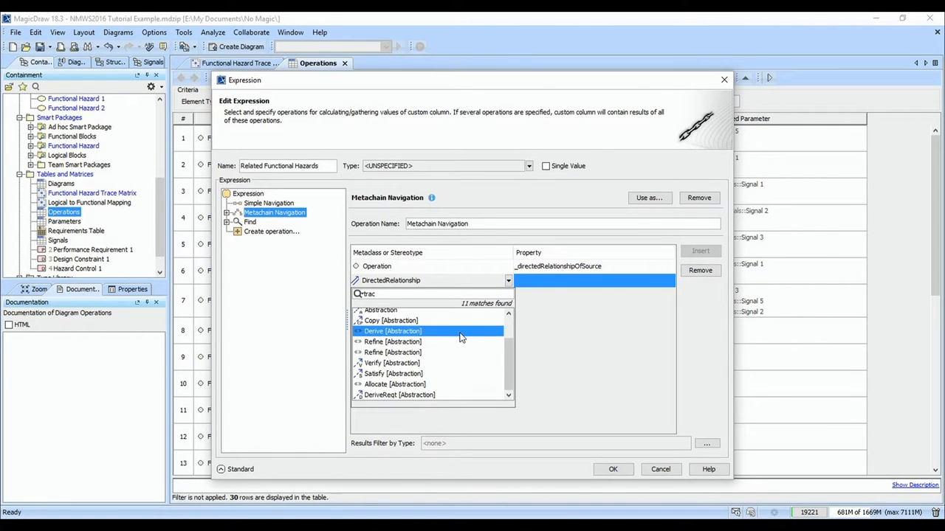
type("e")
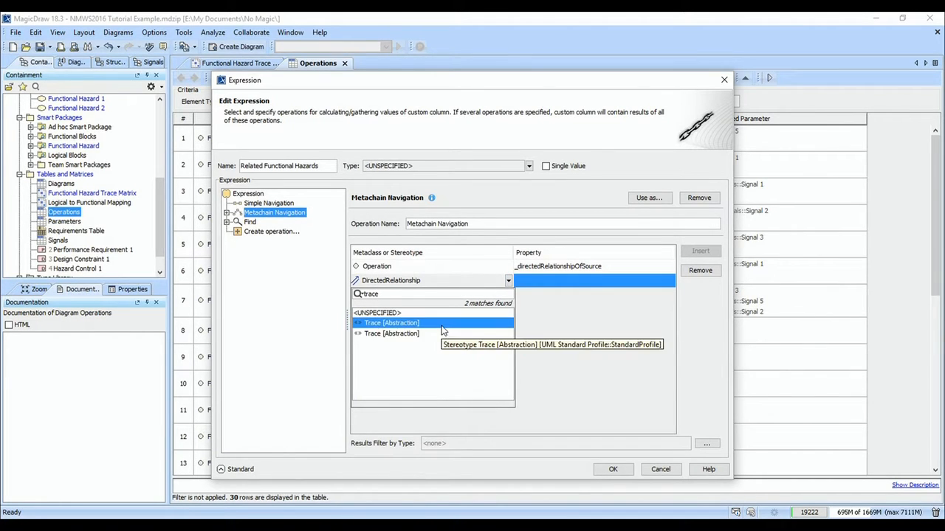
left_click(443, 328)
Set the Trace level's property to Target and confirm the Related Functional Hazards column.
left_click(542, 281)
left_click(544, 282)
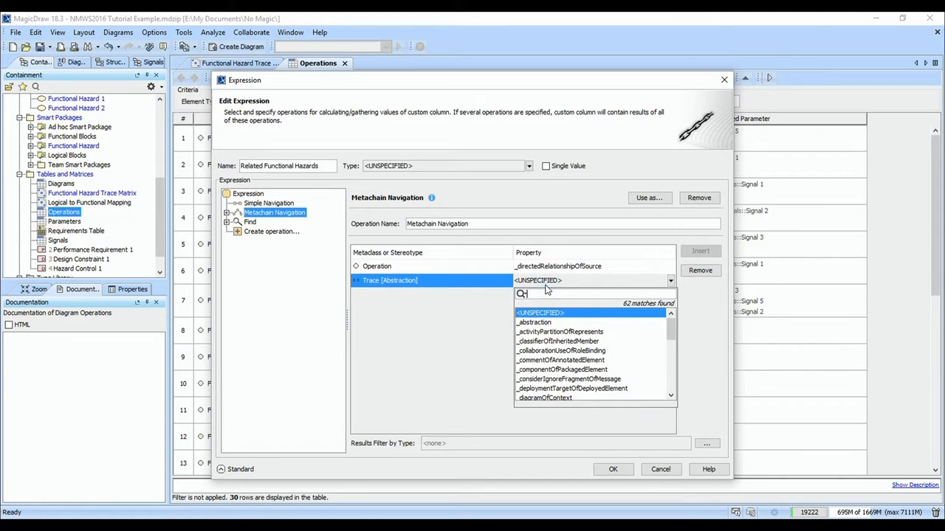
type("tar")
left_click(539, 321)
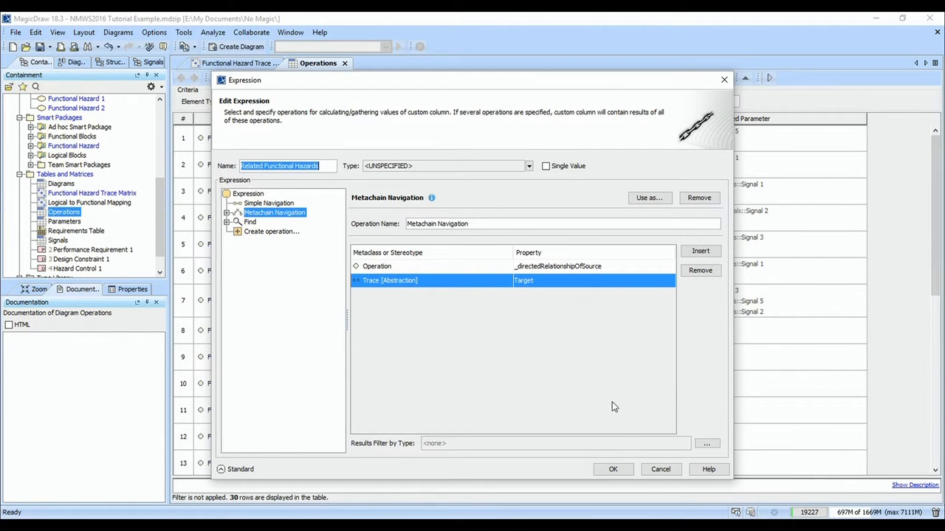
left_click(614, 470)
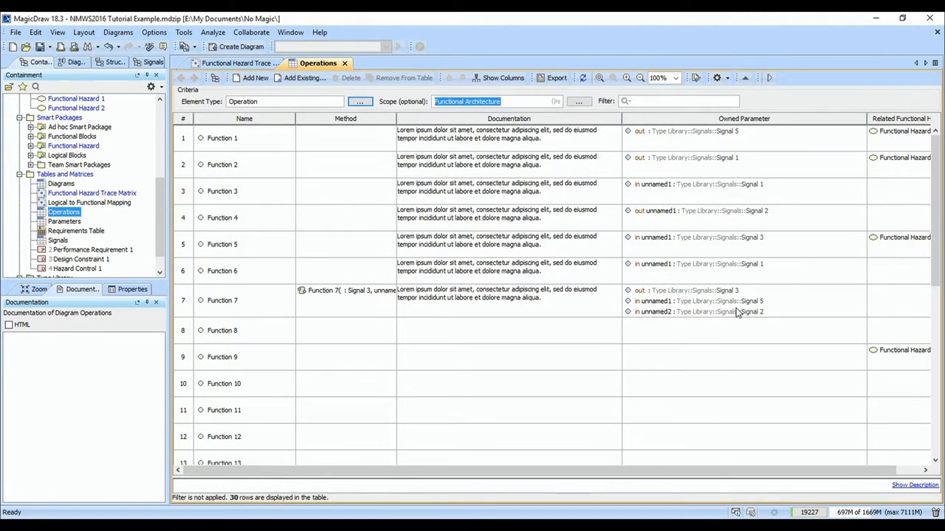
Narrow the Owned Parameter column so the Related Functional Hazards column fits within the table view.
left_click_drag(709, 470, 733, 470)
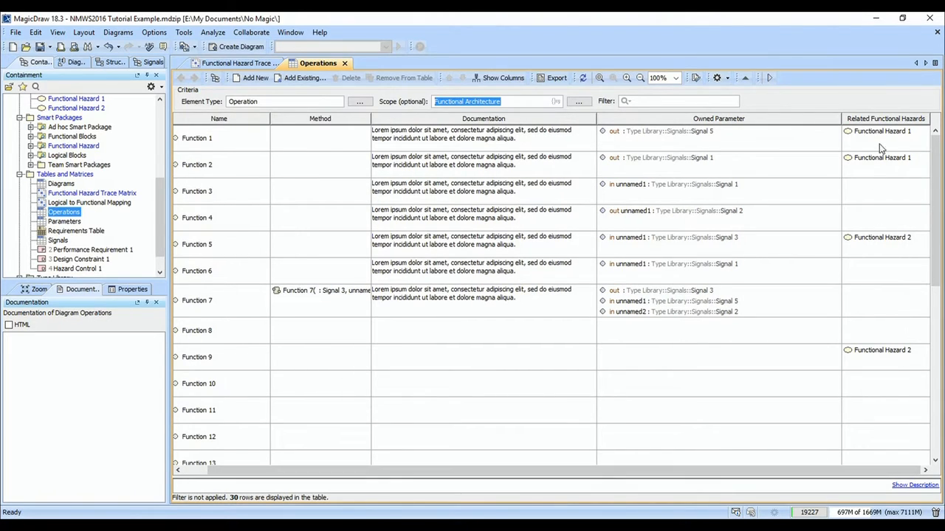
left_click_drag(845, 122, 816, 123)
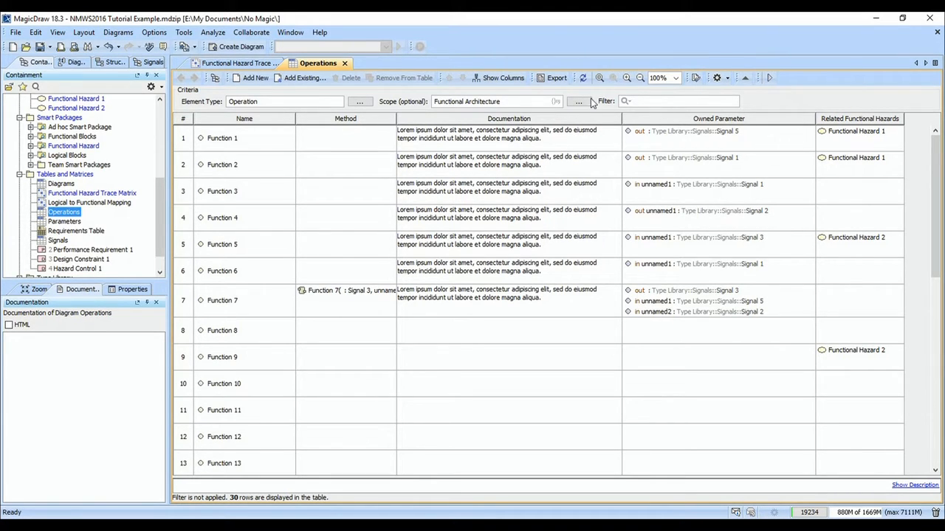
Add another custom column named "Related Hazard Description" to the table, based on a Metachain Navigation expression.
left_click(520, 79)
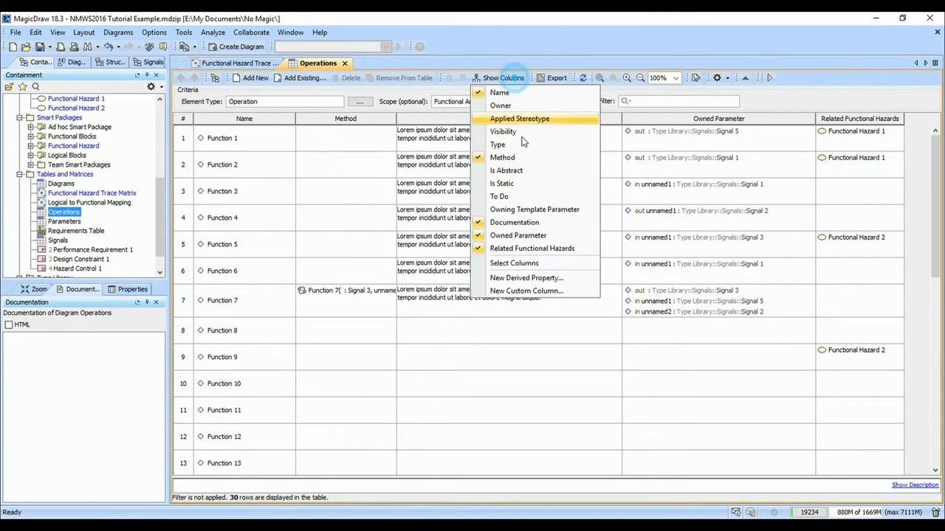
left_click(526, 290)
type("R")
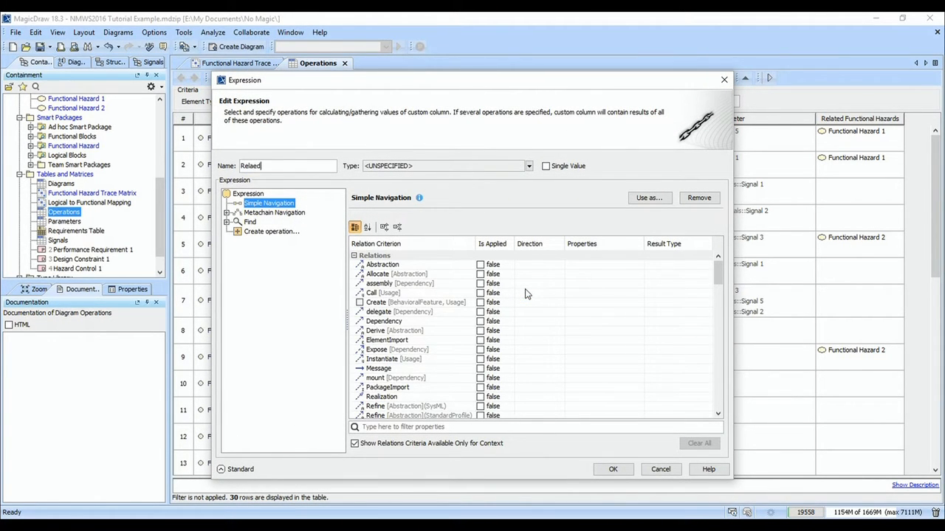
type("elated Hazar")
left_click(281, 213)
Start the Related Hazard Description chain with Operation and its property _directedRelationshipOfSource.
left_click(700, 251)
left_click(599, 268)
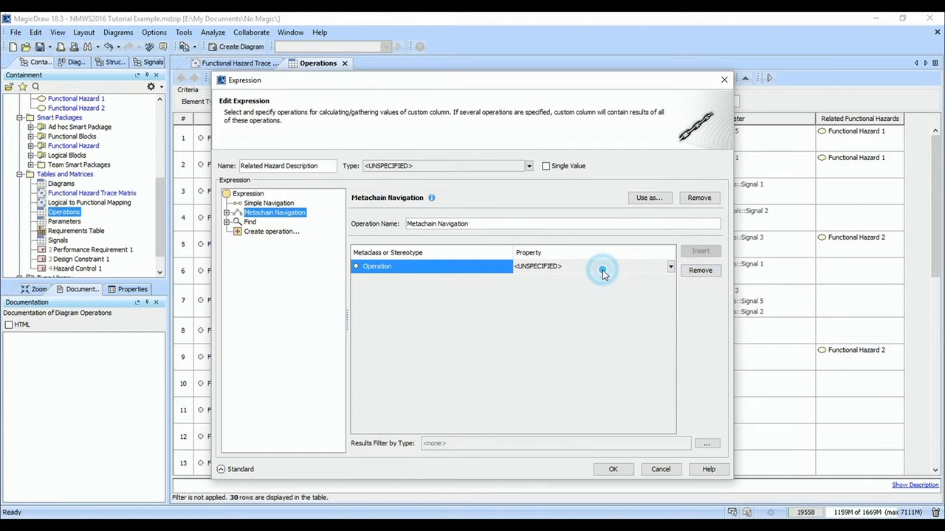
left_click(602, 269)
type("source")
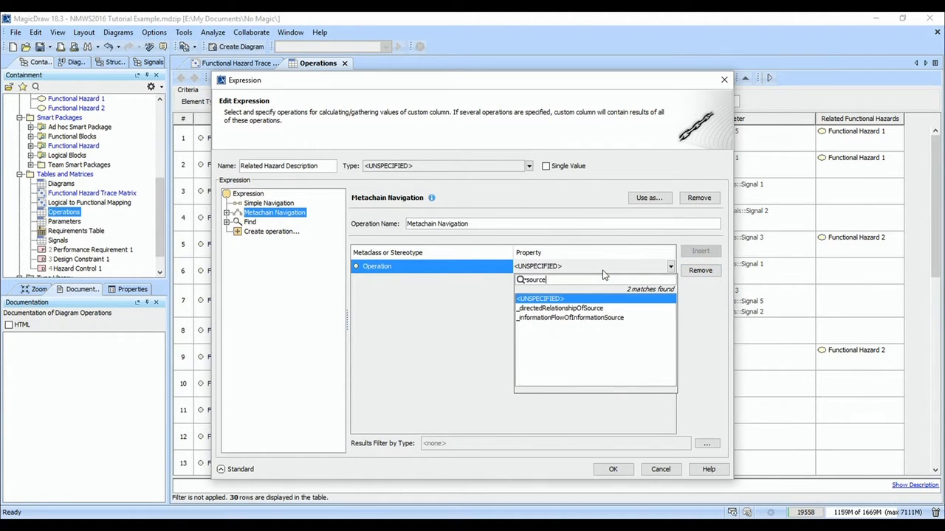
left_click(598, 308)
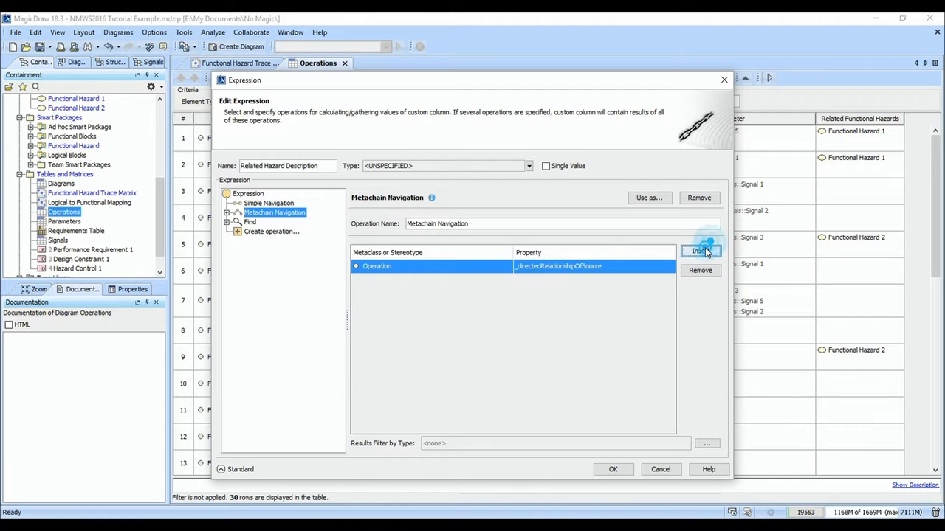
Insert a second level in the Related Hazard Description chain and set its stereotype to Trace [Abstraction].
left_click(701, 251)
left_click(509, 281)
left_click(508, 282)
type("tra")
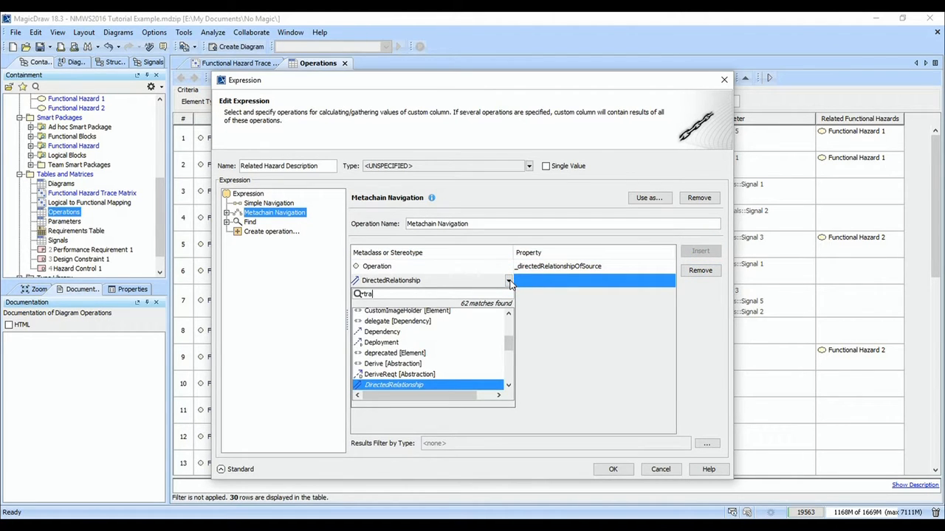
left_click(439, 318)
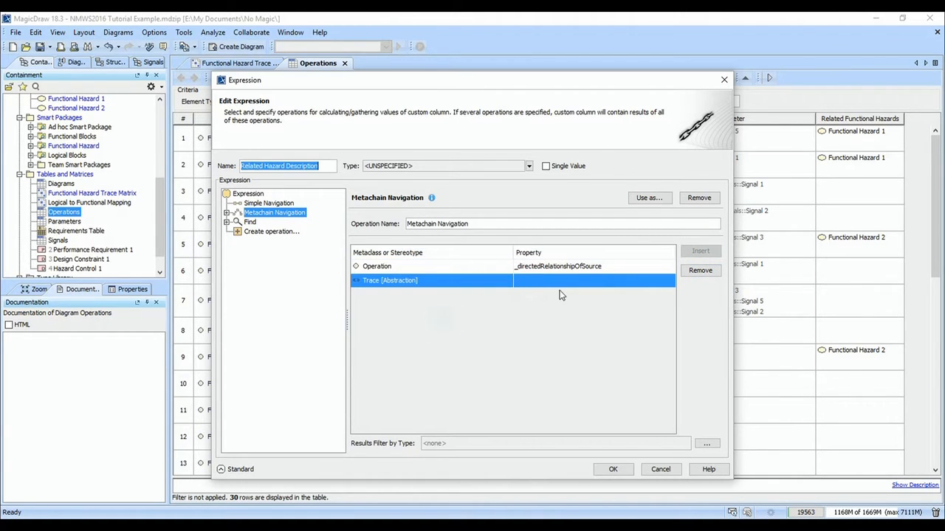
Set the property of the Trace level in the Related Hazard Description chain to Target.
left_click(574, 281)
left_click(574, 281)
type("targ")
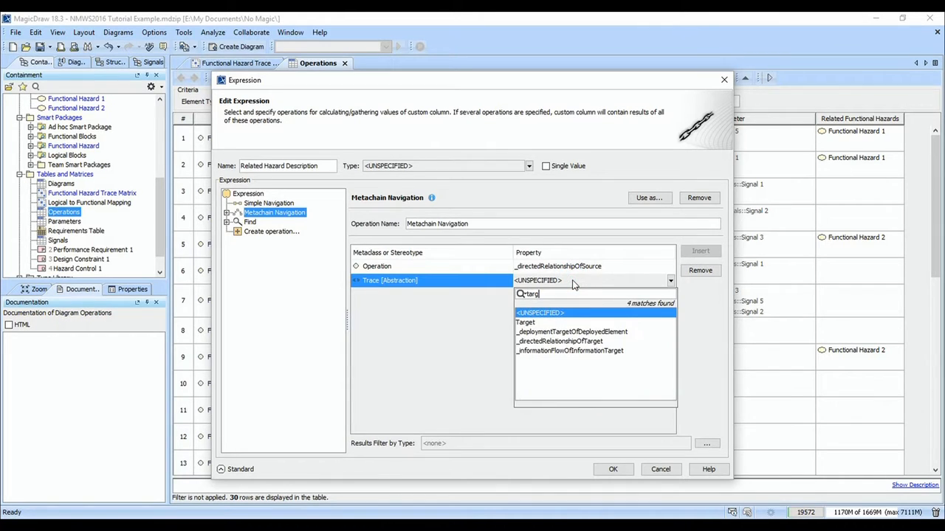
left_click(550, 323)
Insert a third chain level for UseCase with the property Owned Comment, and confirm the Related Hazard Description column.
left_click(699, 251)
left_click(506, 298)
type("use")
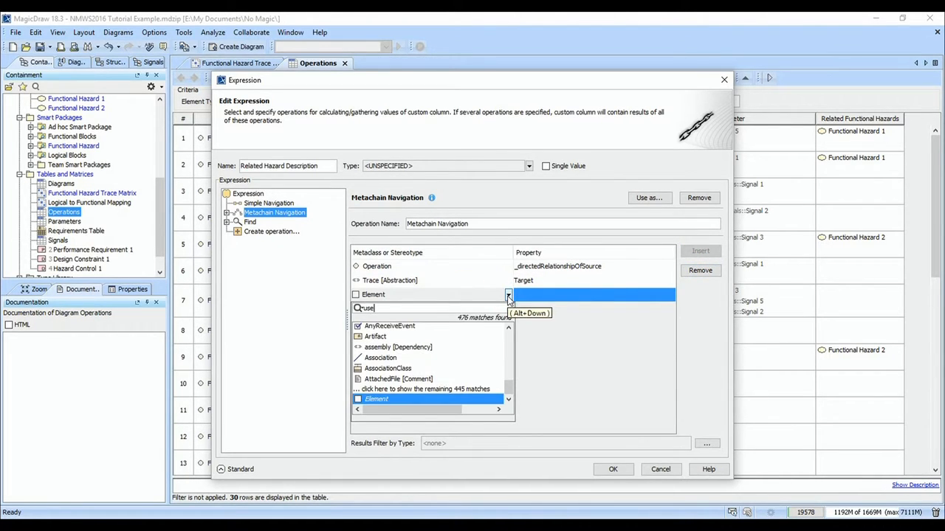
left_click(462, 337)
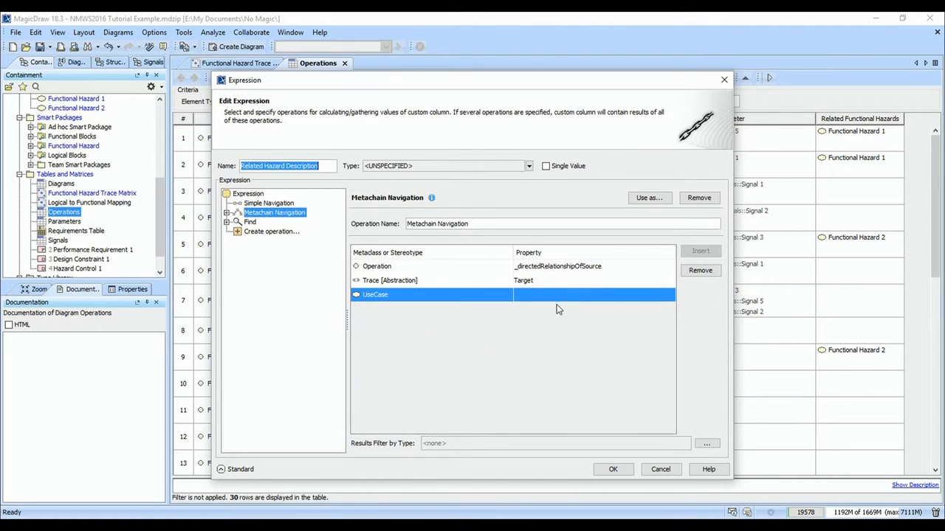
left_click(557, 296)
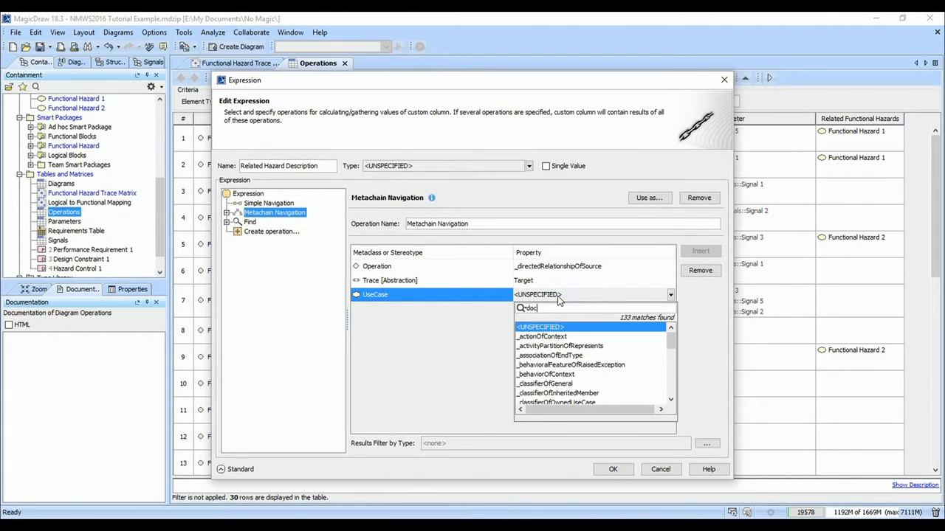
key("BackSpace")
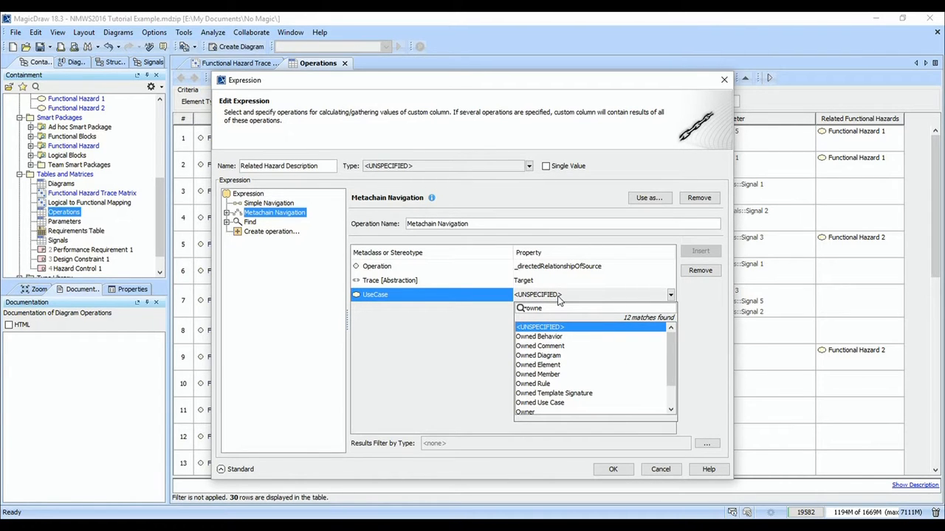
left_click(543, 347)
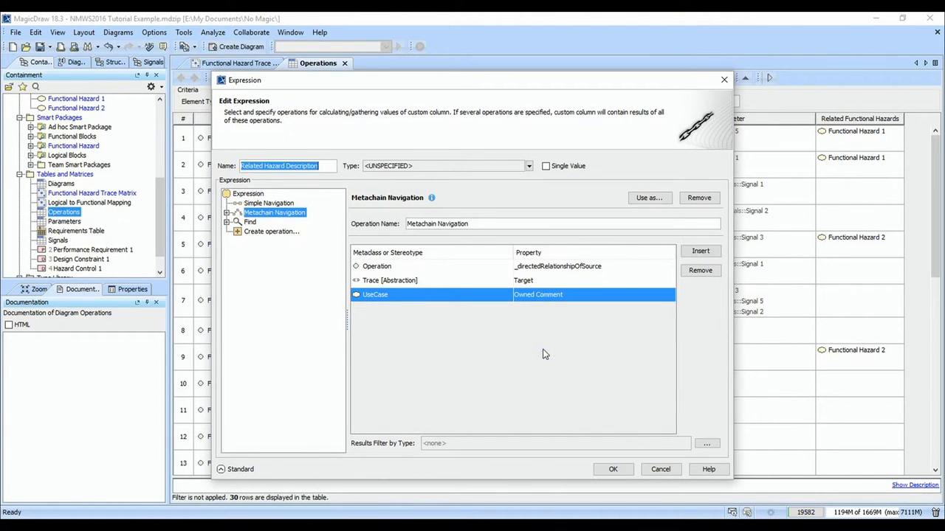
left_click(612, 468)
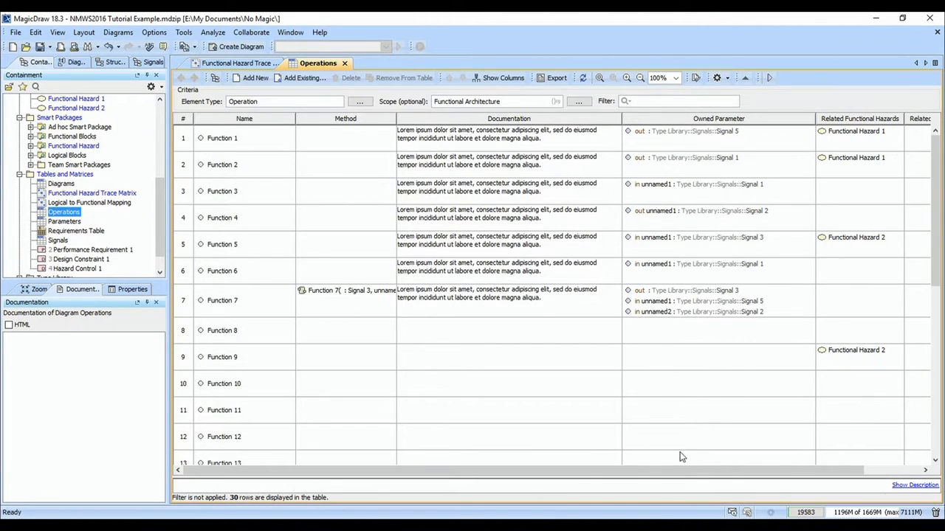
Document Functional Hazard 1 with "Lorem ipsum dolor sit amet, consectetur adipiscing elit, sed do eiusmod tempor incididunt ut labore et dolore magna aliqua.".
left_click_drag(675, 469, 738, 470)
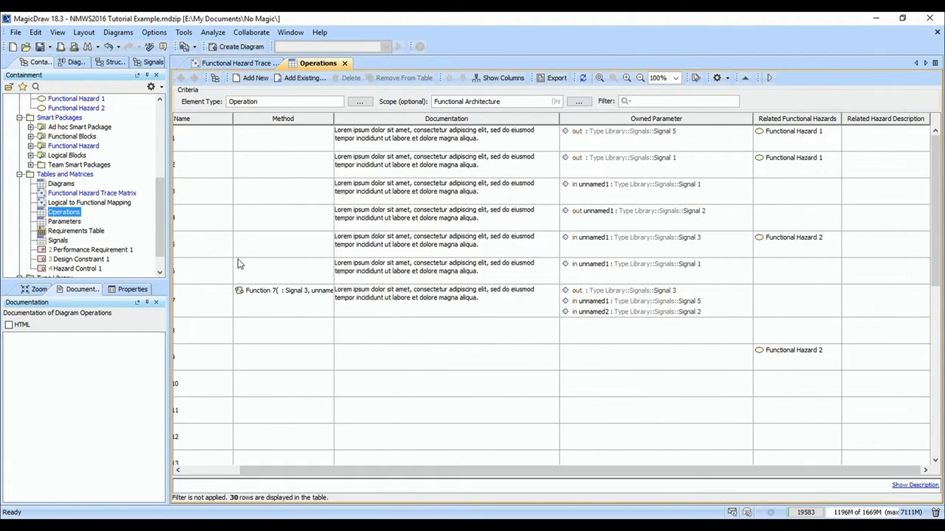
left_click(76, 99)
left_click(83, 342)
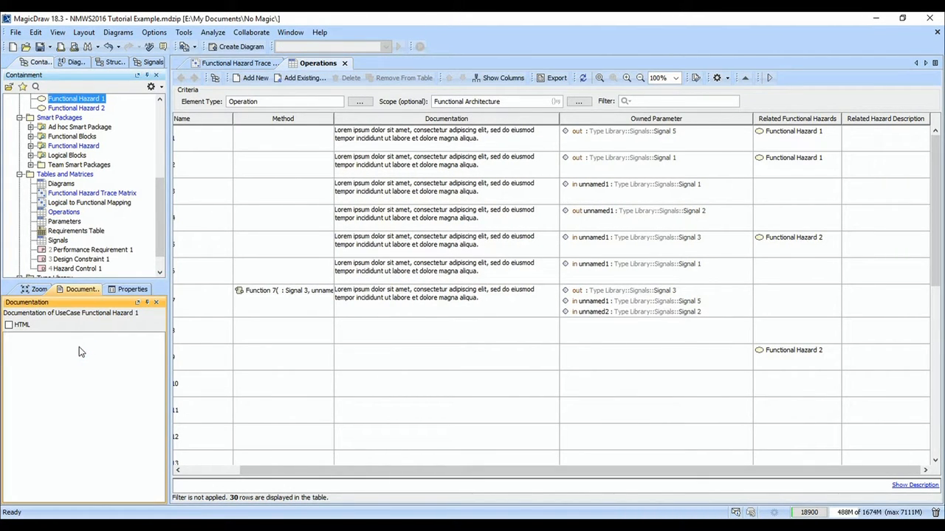
type("Lorem ipsum dolor sit amet, consectetur adipiscing elit, sed do eiusmod tempor incididunt ut labore et dolore magna aliqua.")
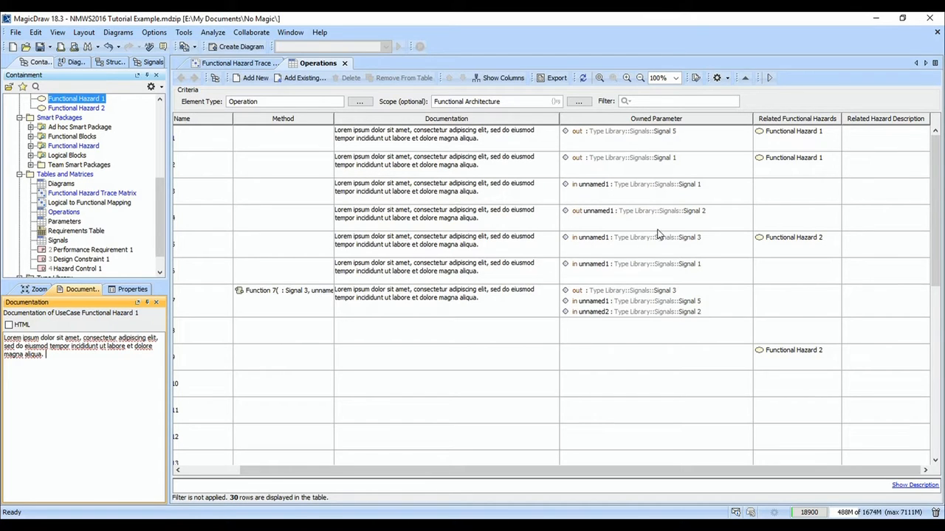
left_click(844, 197)
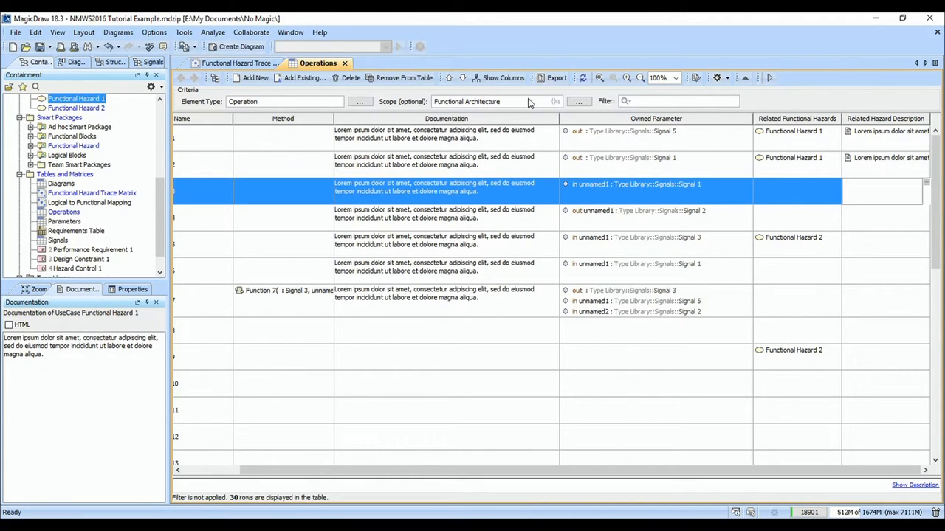
left_click_drag(438, 471, 318, 462)
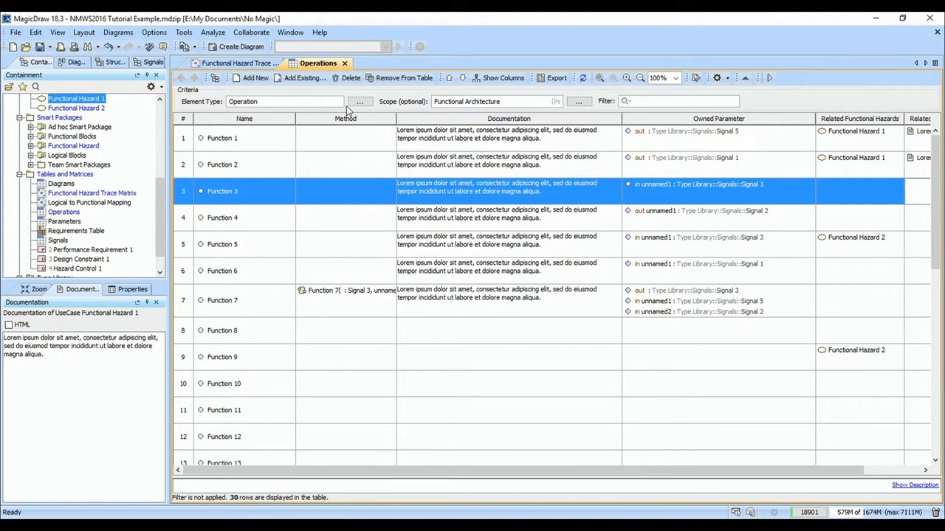
scroll(161, 121, "up", 6)
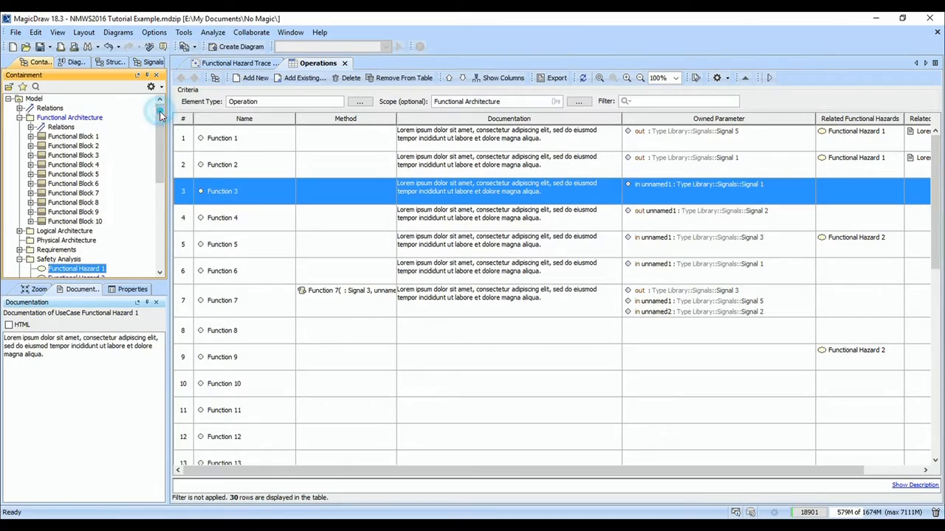